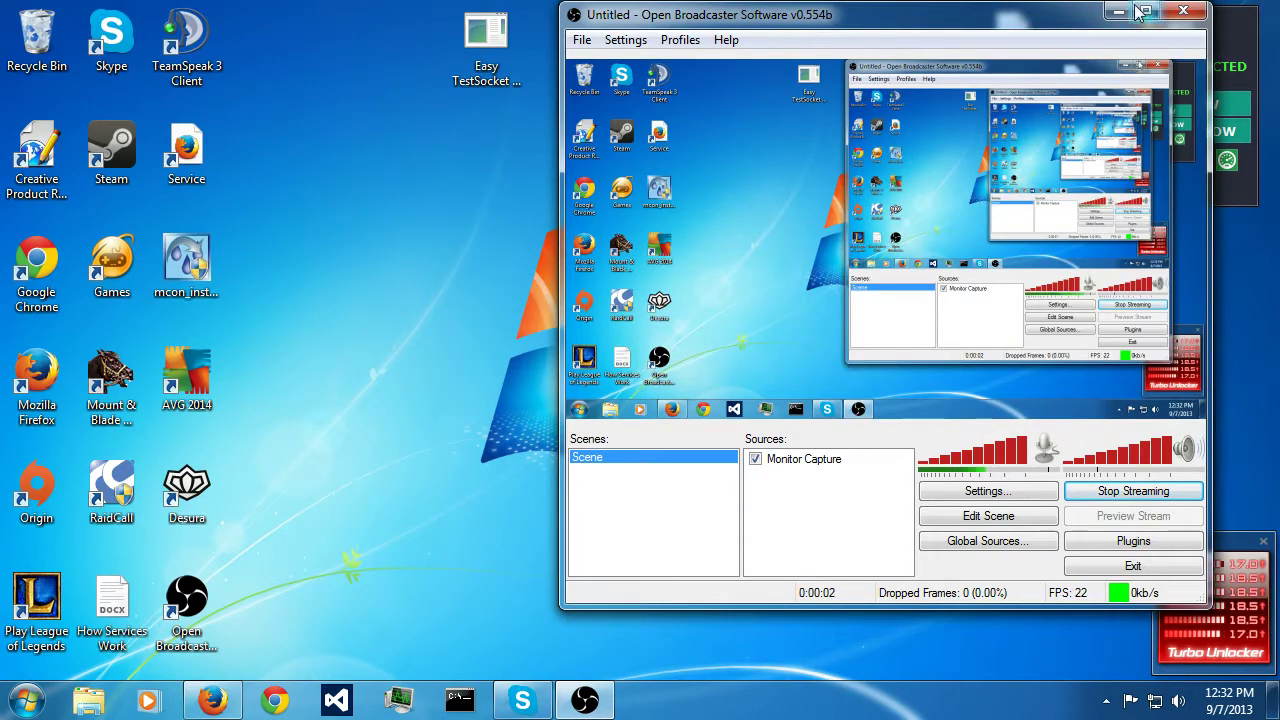
Step: Minimize Open Broadcaster Software, leaving Firefox with the Black Desert Online forum on the desktop
click(1117, 10)
drag(389, 199, 860, 550)
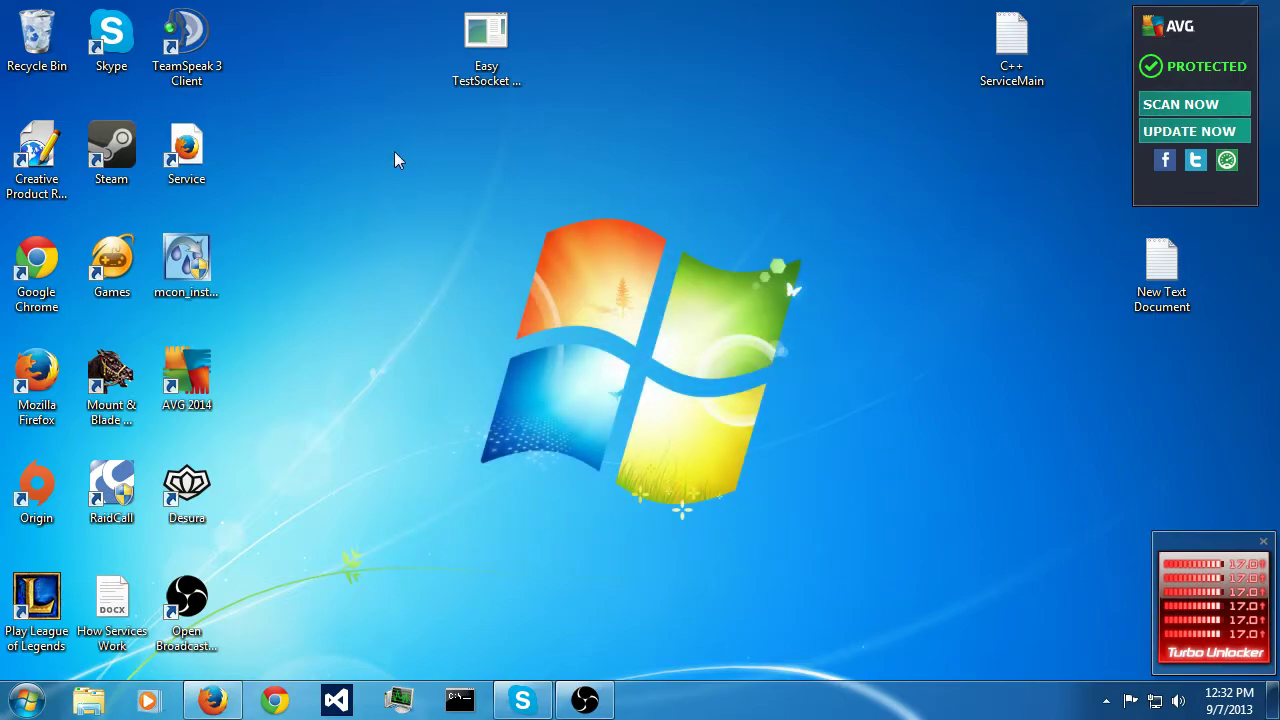
drag(395, 152, 608, 386)
drag(390, 183, 940, 593)
Step: Restore Firefox and search Google for 'korean proxy' in a new tab
drag(364, 210, 858, 602)
click(233, 703)
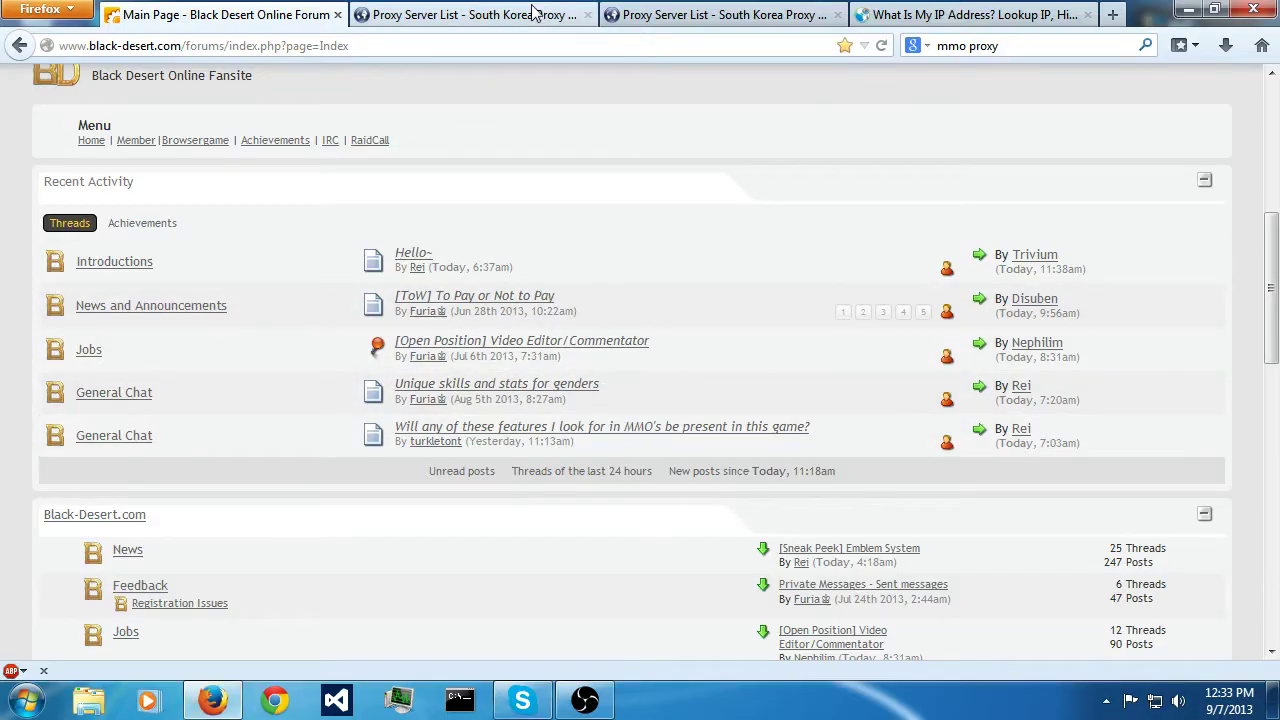
click(1060, 12)
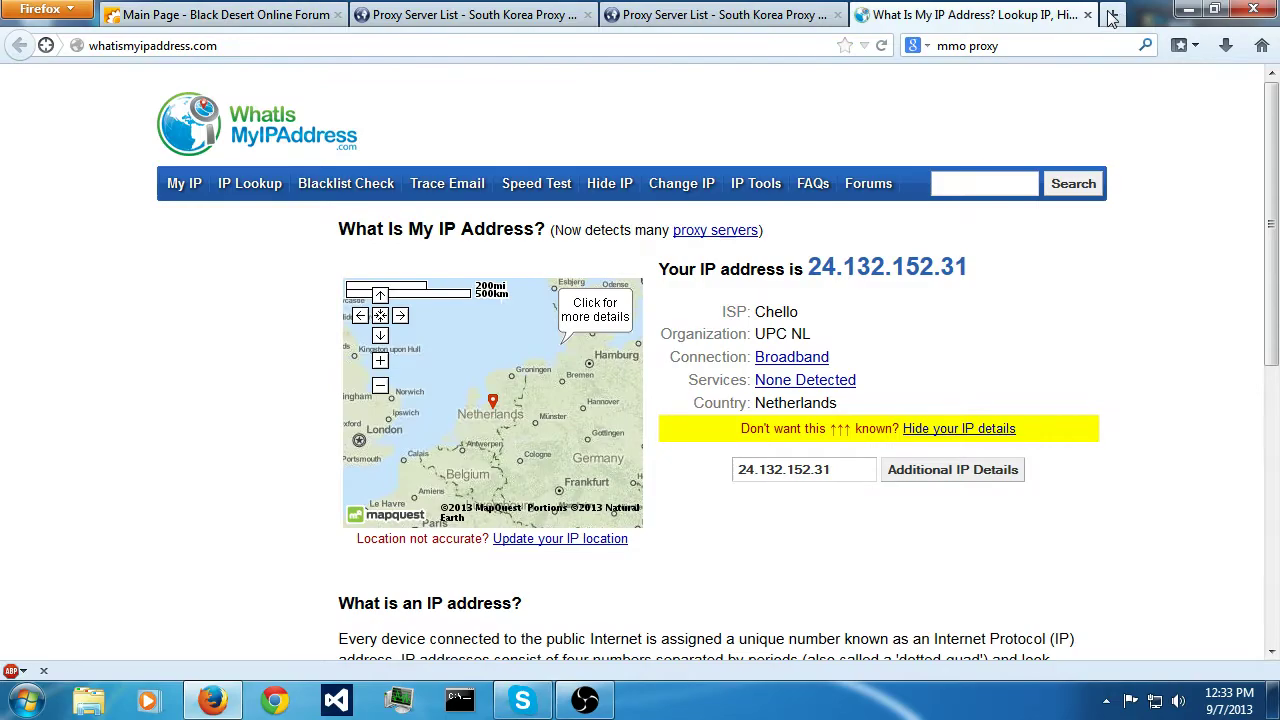
click(1112, 15)
text(www.google.com/)
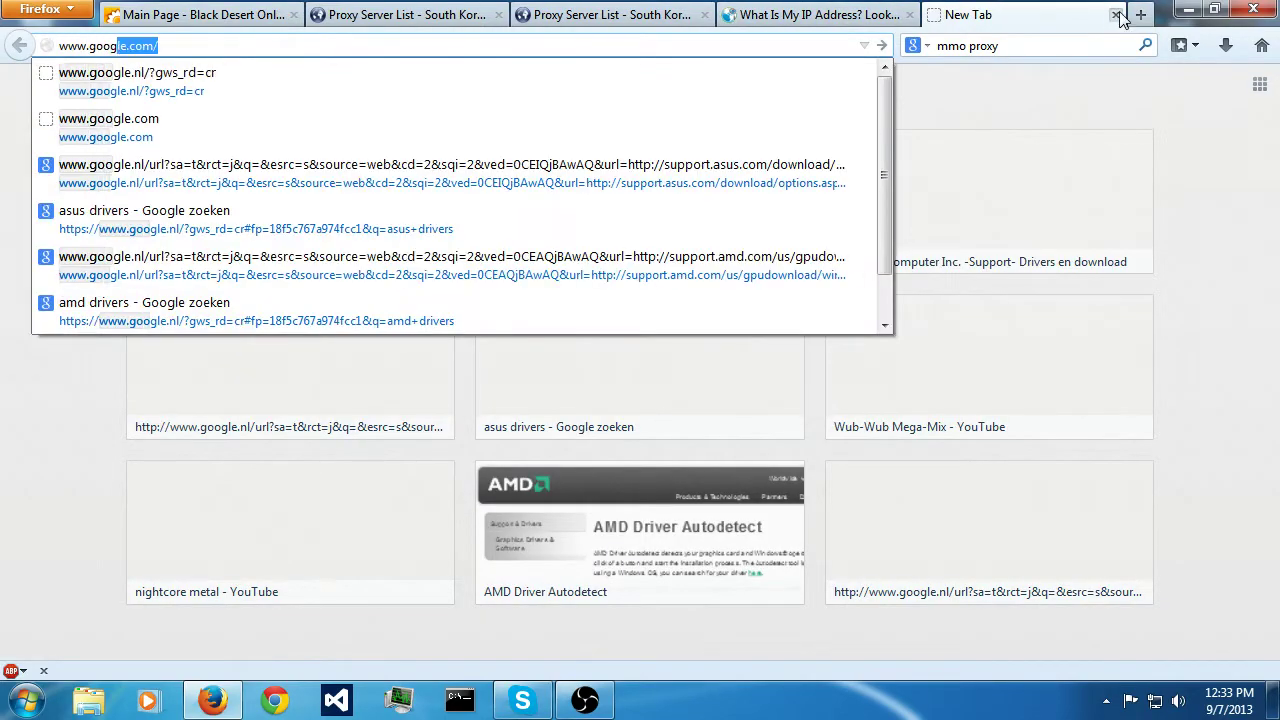
key(Return)
text(k)
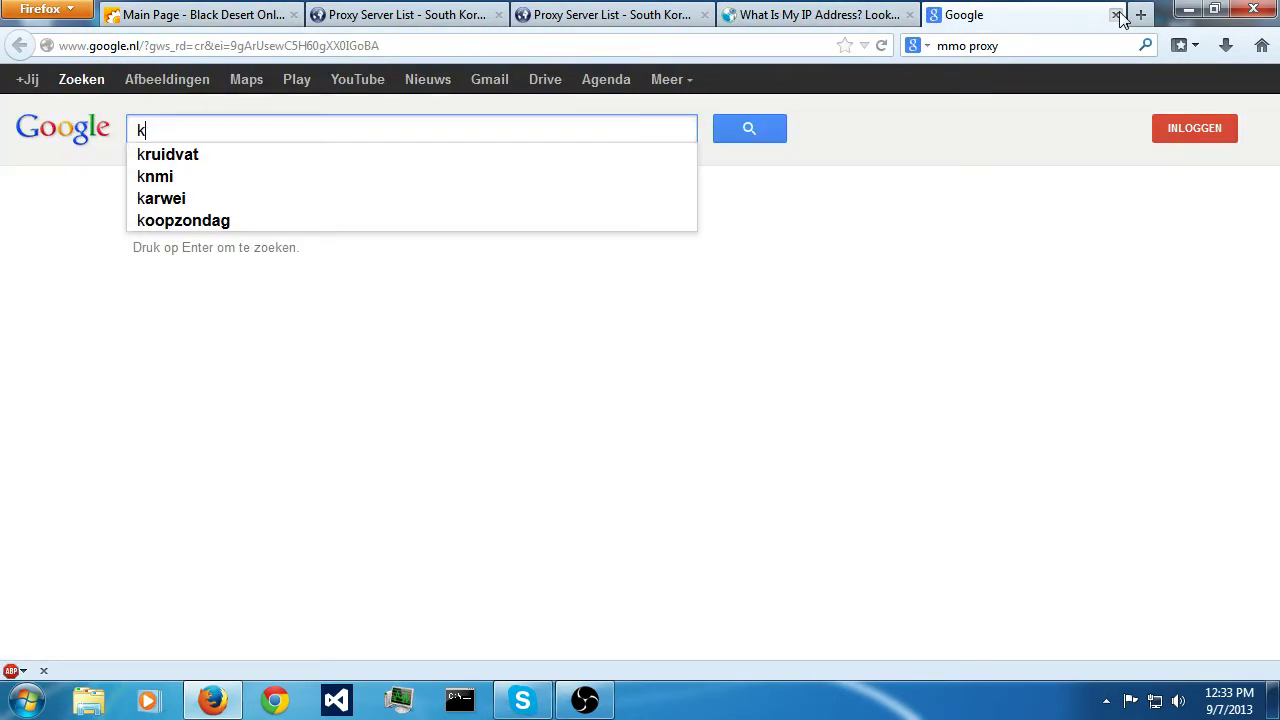
text(orean proxy)
key(Return)
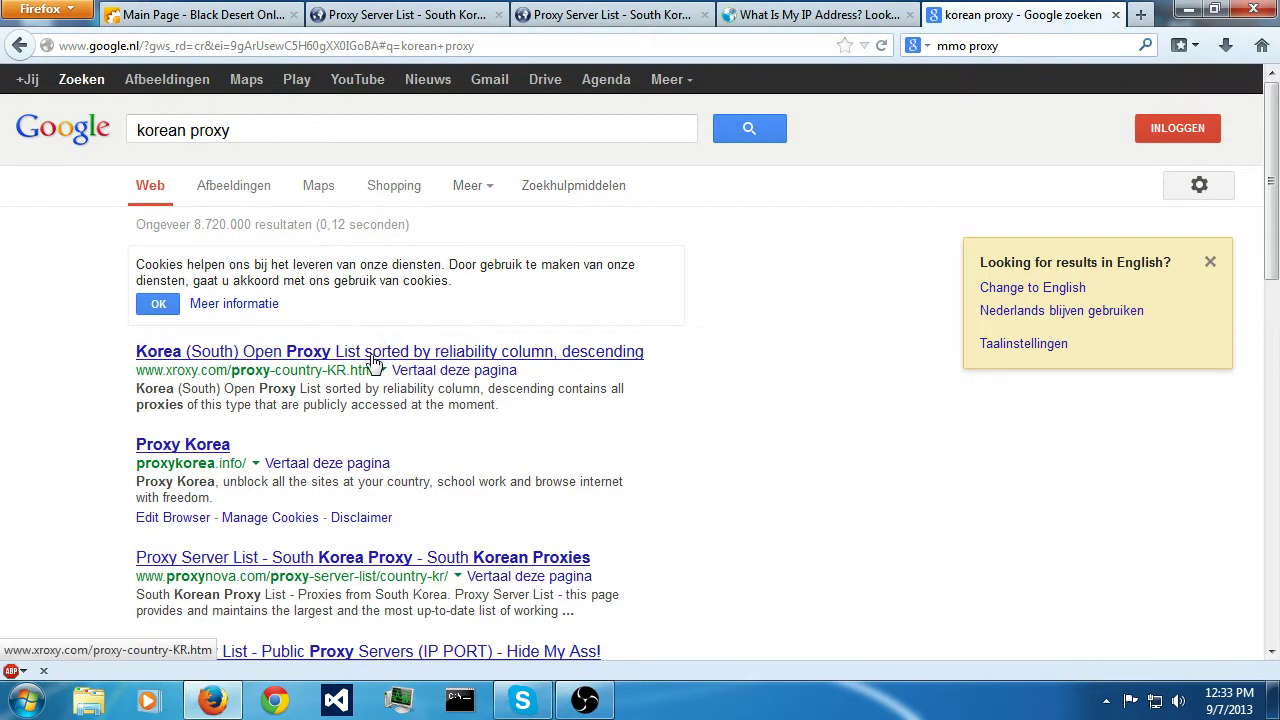
Step: Open the ProxyNova South Korea proxy list and highlight the first IP, 210.101.131.231
scroll(375, 362, down, 2)
scroll(240, 280, down, 2)
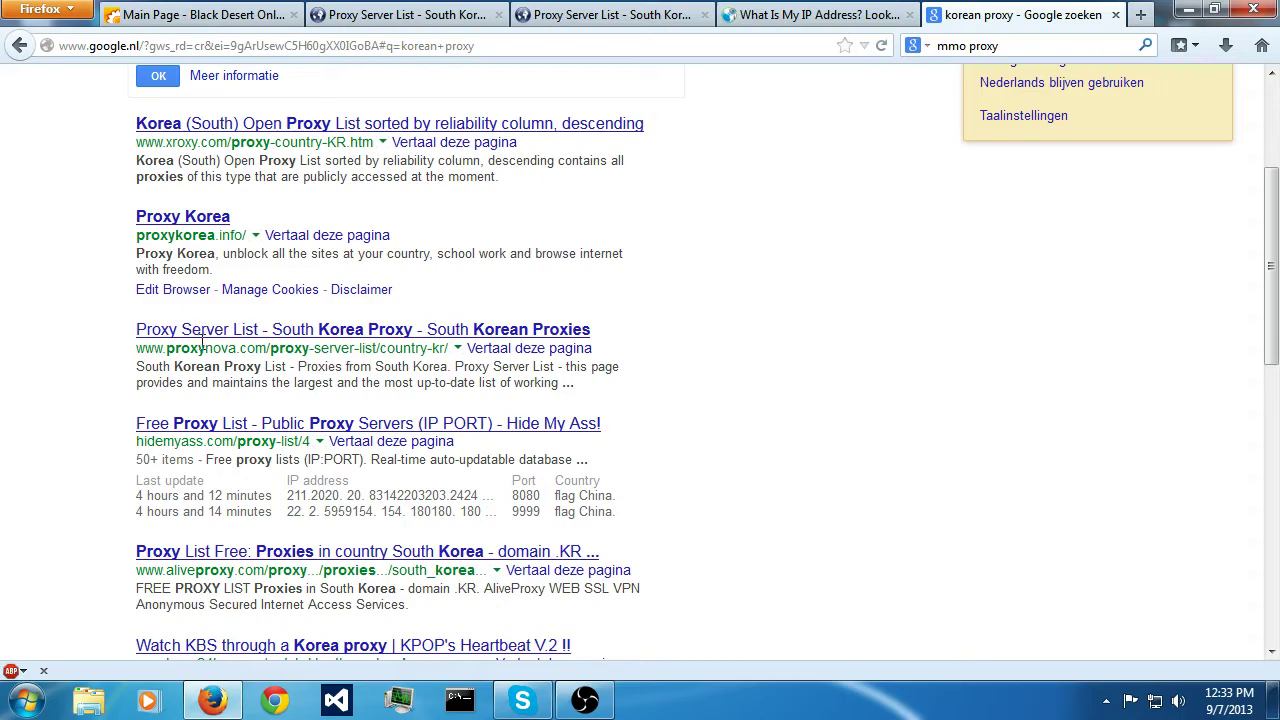
click(262, 340)
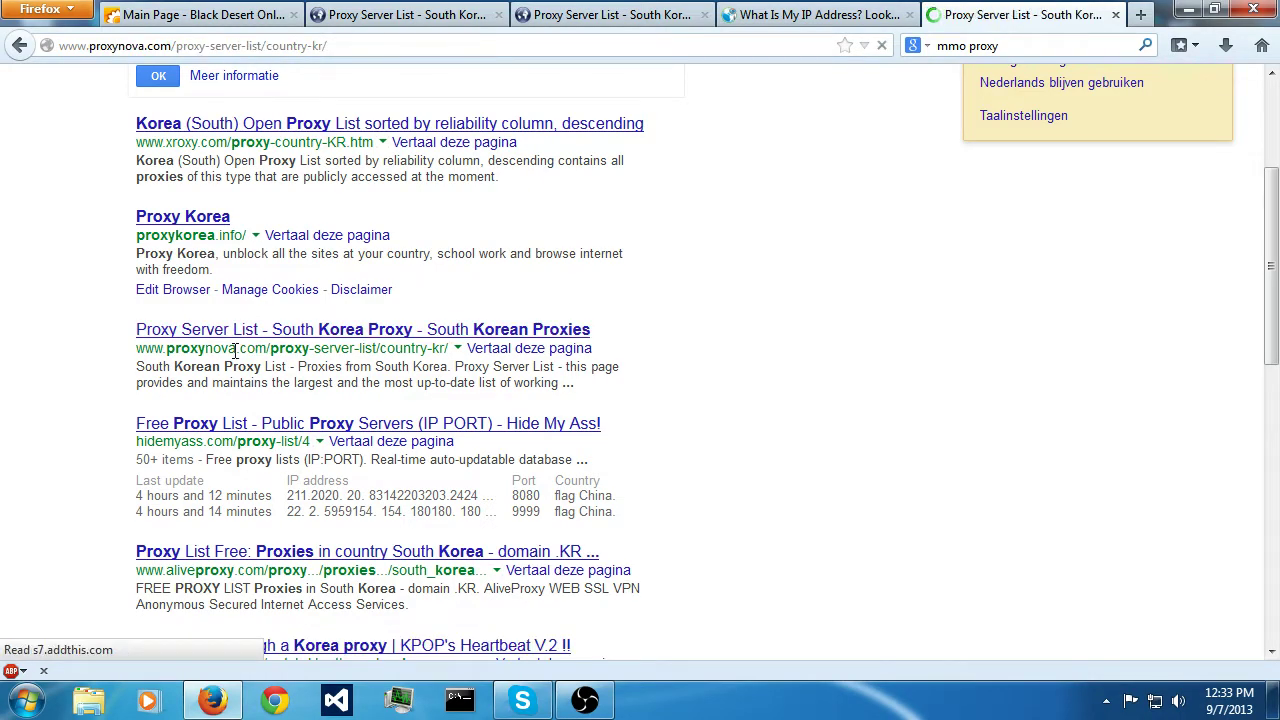
scroll(188, 427, down, 4)
scroll(170, 430, down, 4)
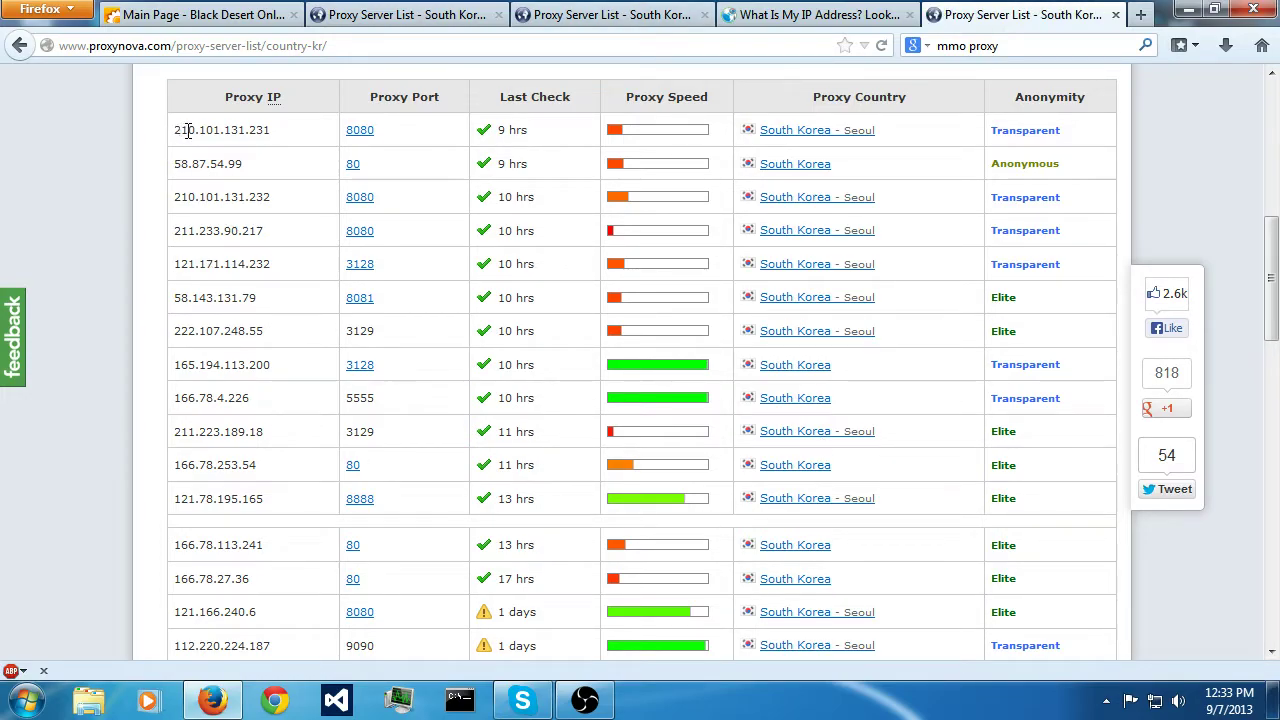
drag(187, 130, 152, 130)
click(296, 140)
click(288, 150)
drag(533, 233, 458, 243)
click(460, 243)
click(42, 9)
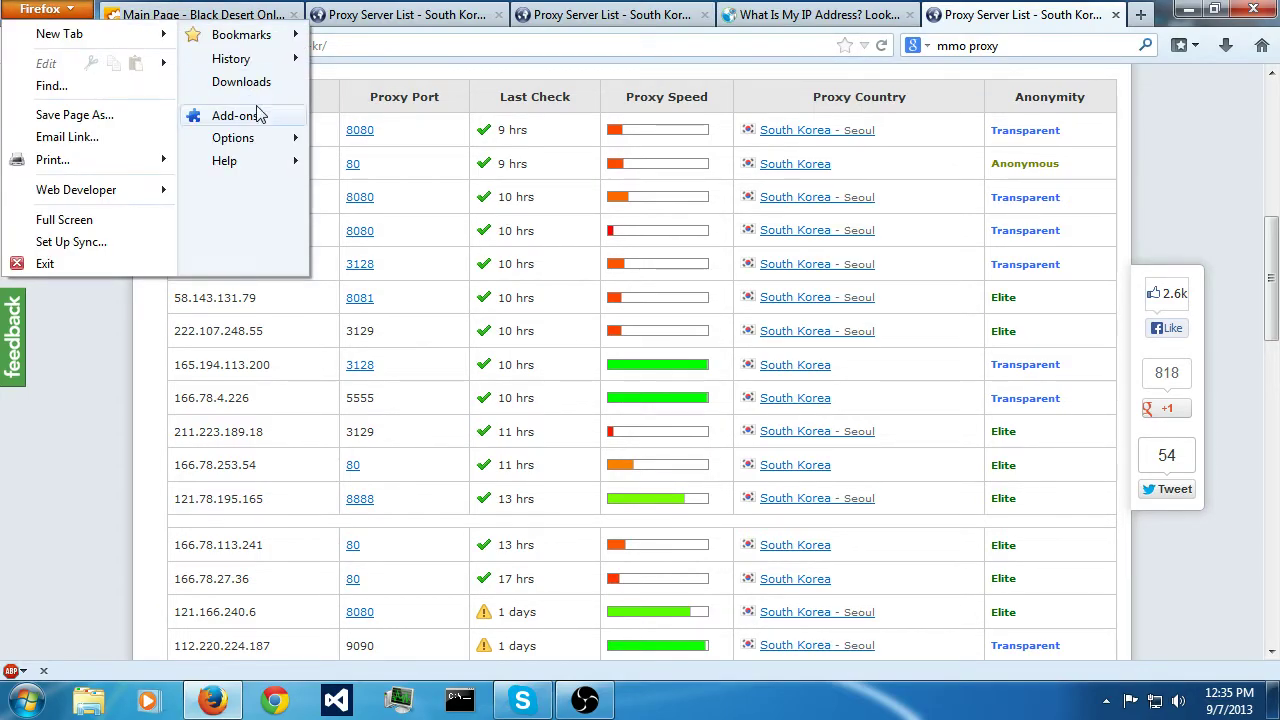
click(257, 115)
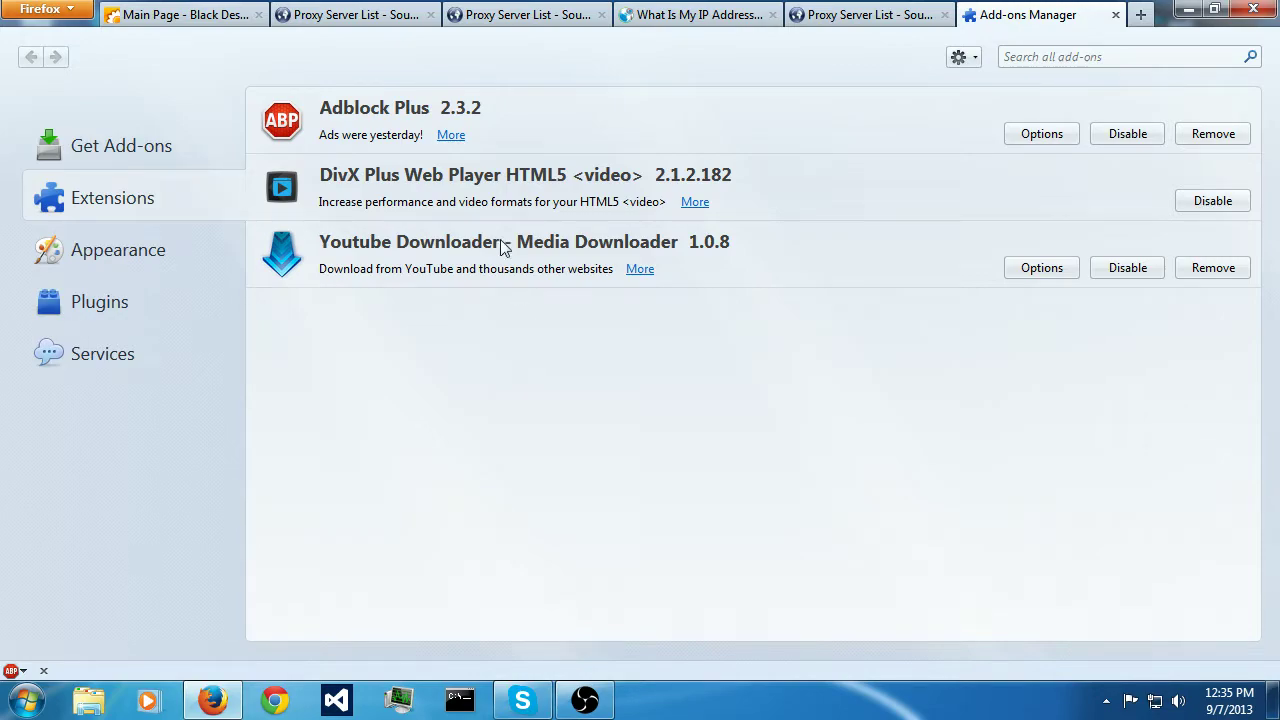
click(1187, 10)
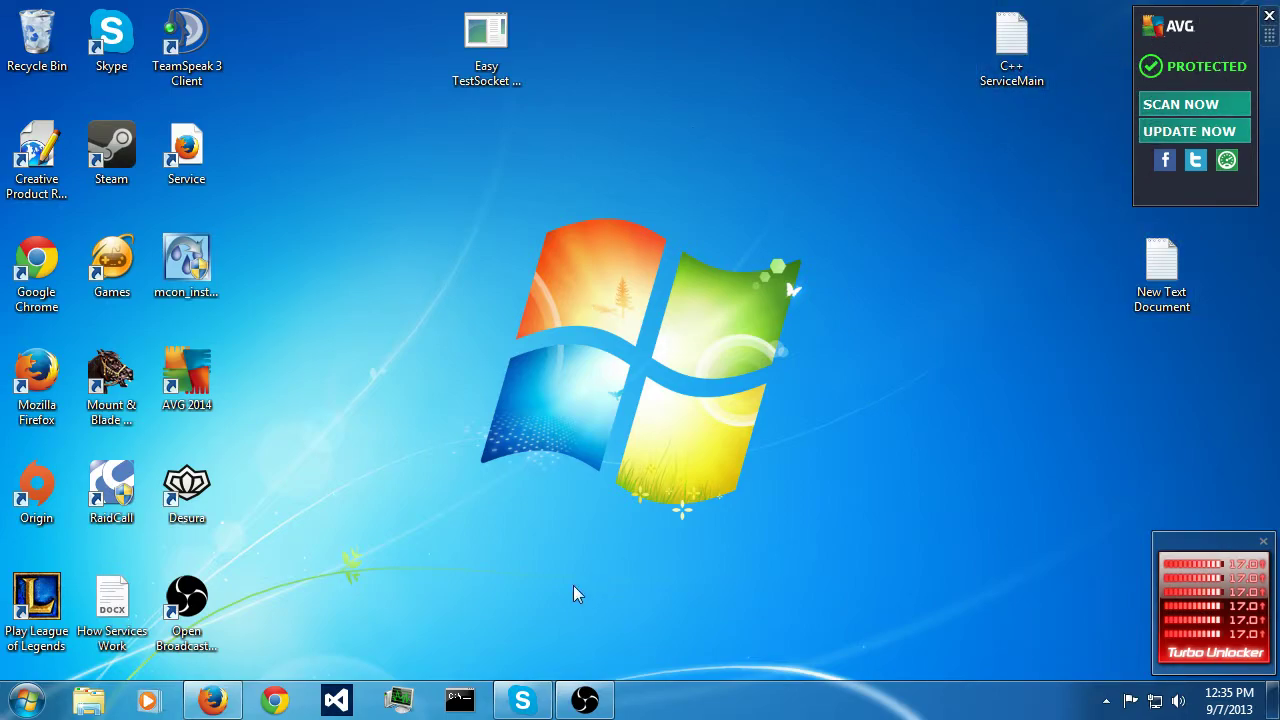
click(222, 705)
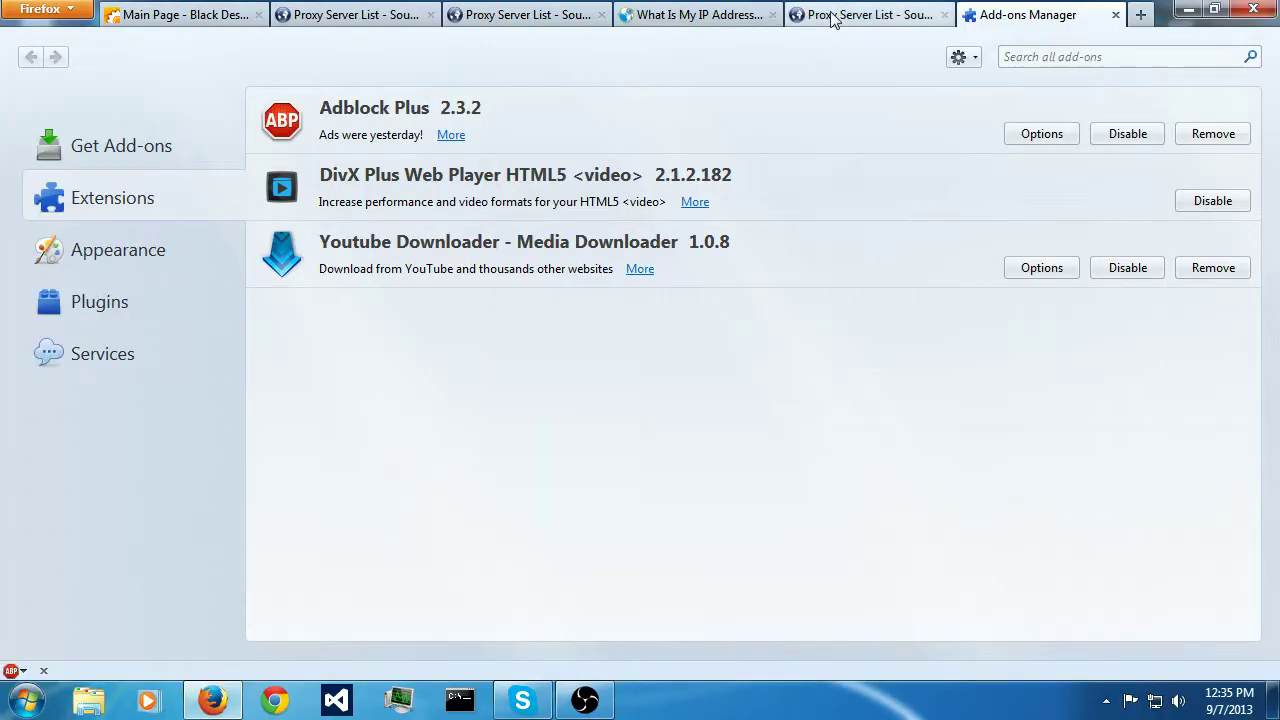
click(1116, 17)
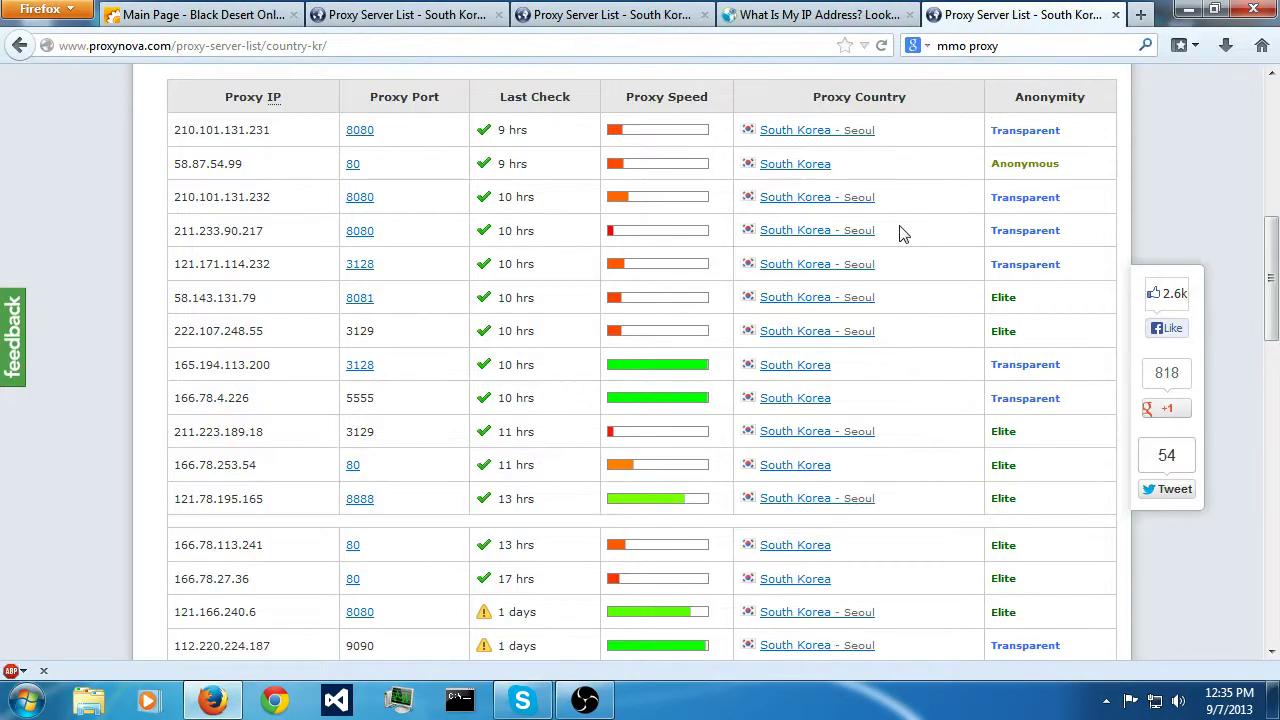
Step: Close the two duplicate Proxy Server List tabs so three tabs remain
click(704, 15)
click(498, 15)
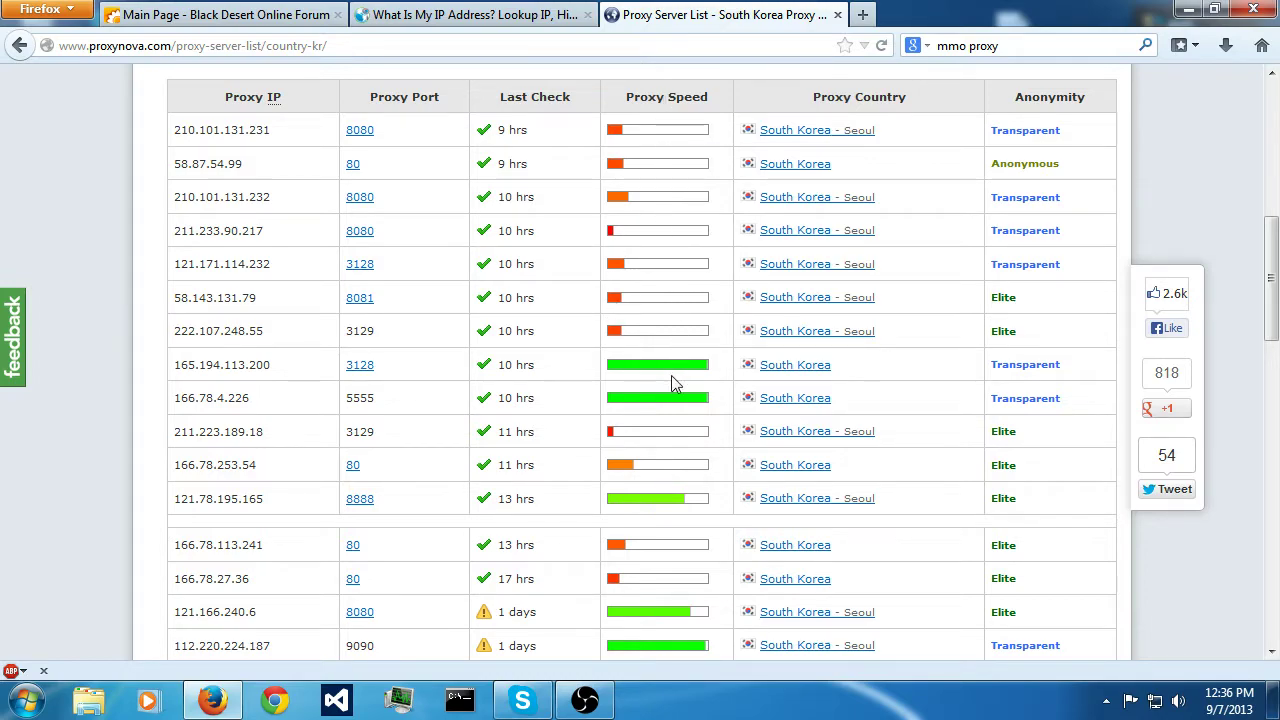
mouse_move(673, 377)
mouse_move(676, 301)
Step: Select proxy 58.143.131.79 (port 8081, Elite) in the list and open the Start menu
scroll(910, 395, down, 5)
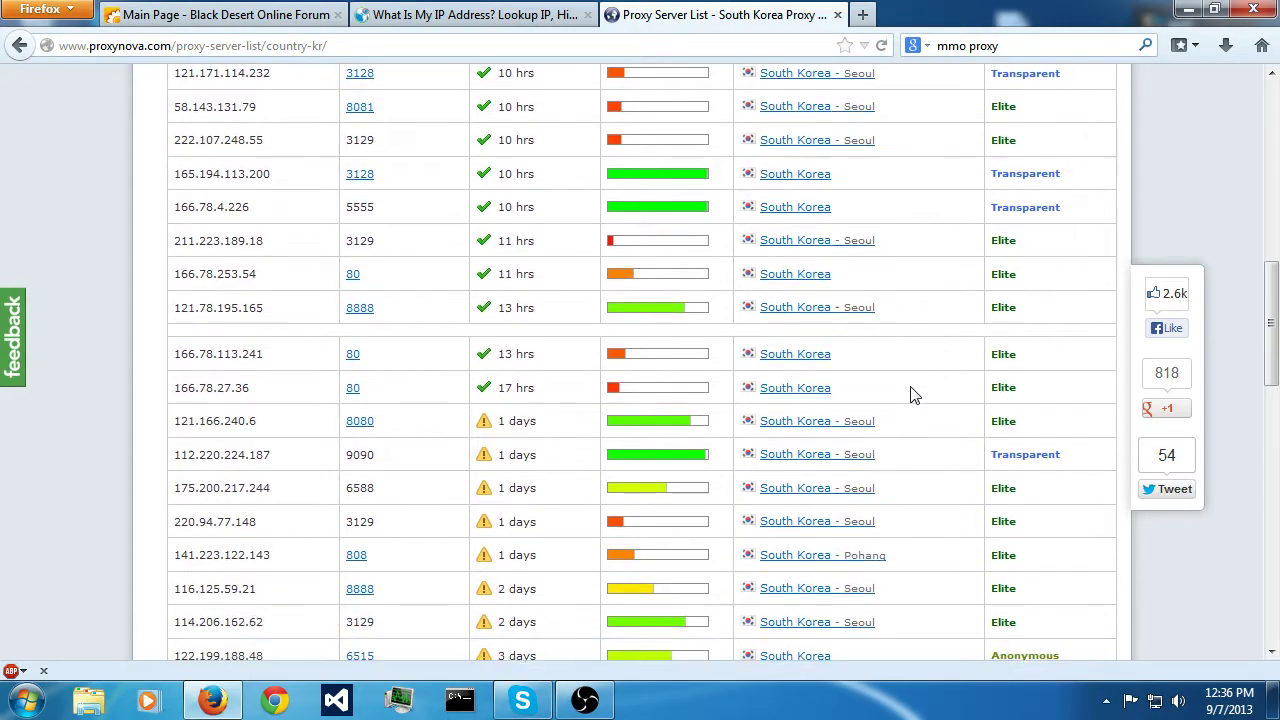
scroll(911, 394, up, 6)
scroll(1040, 375, down, 2)
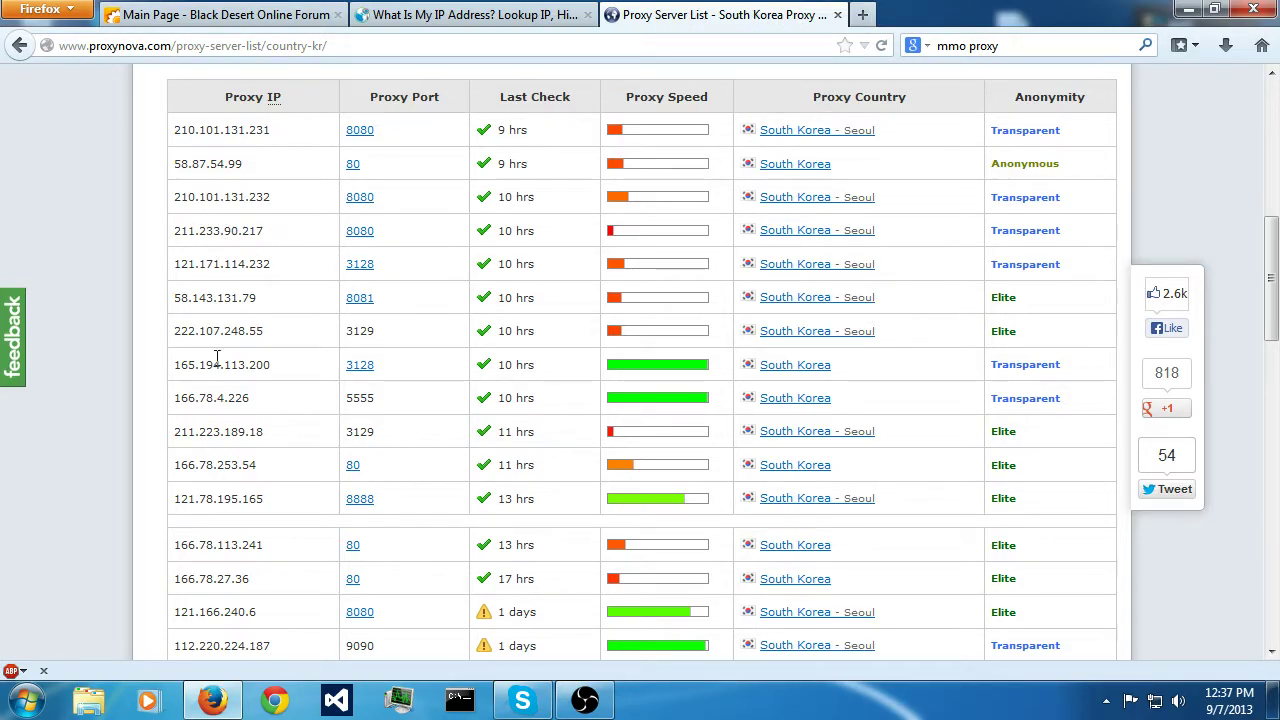
drag(168, 298, 298, 302)
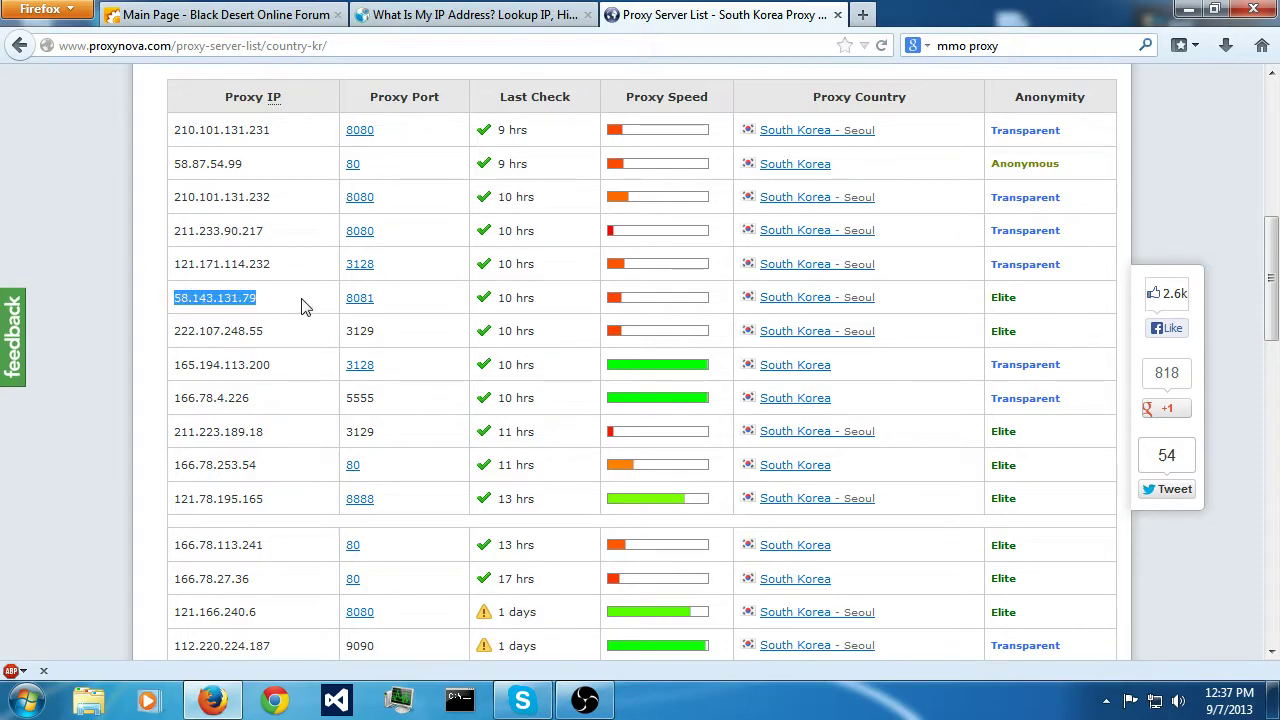
click(271, 304)
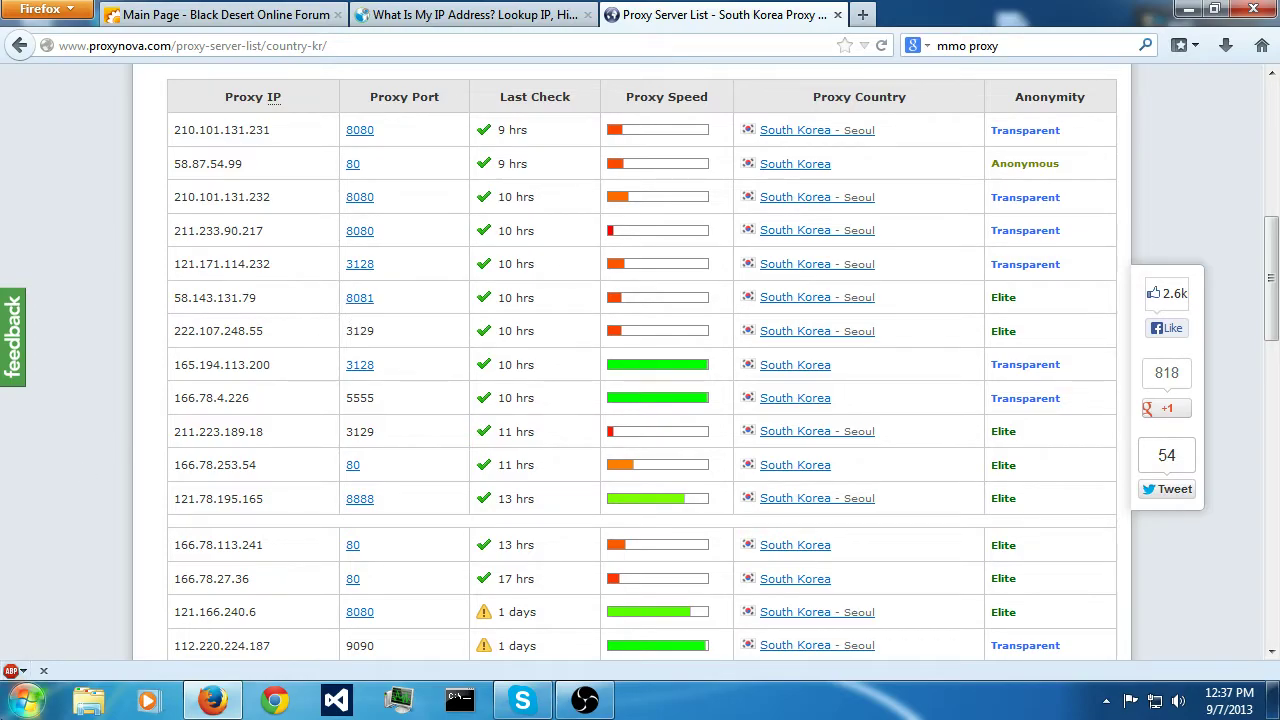
click(27, 700)
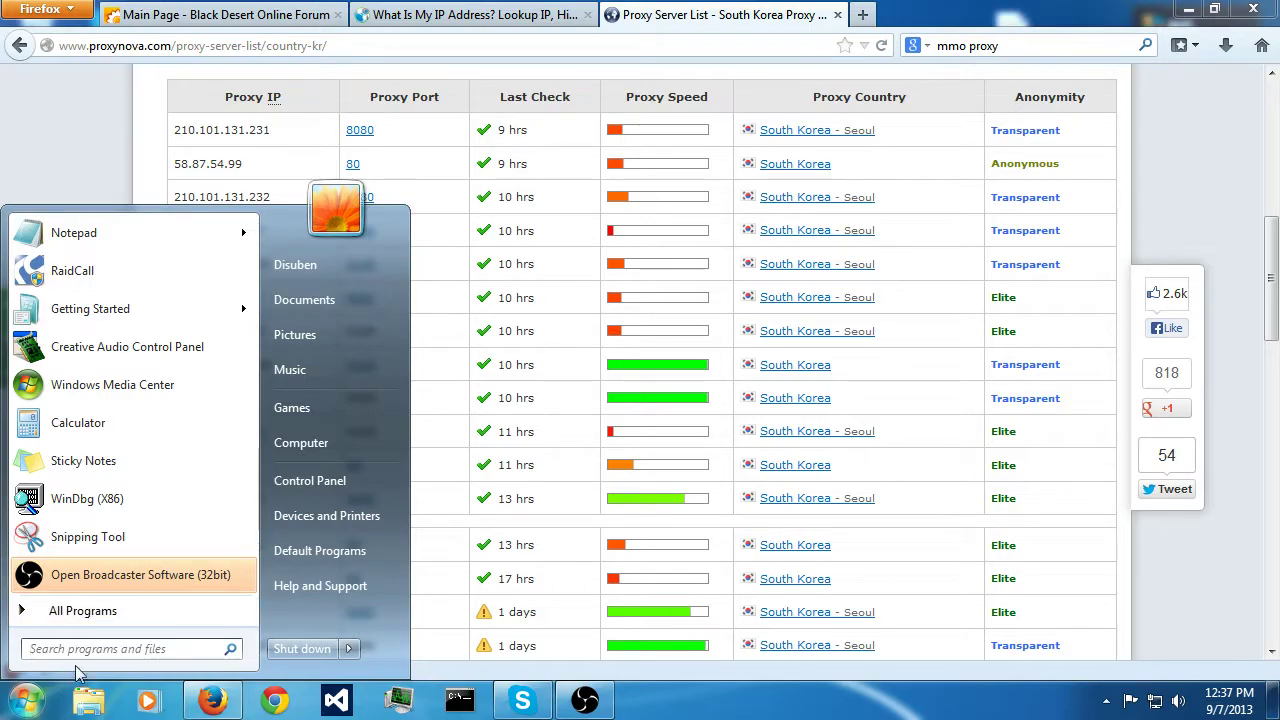
Step: Open Internet Options via Control Panel > Network and Internet and show the Connections tab
click(330, 480)
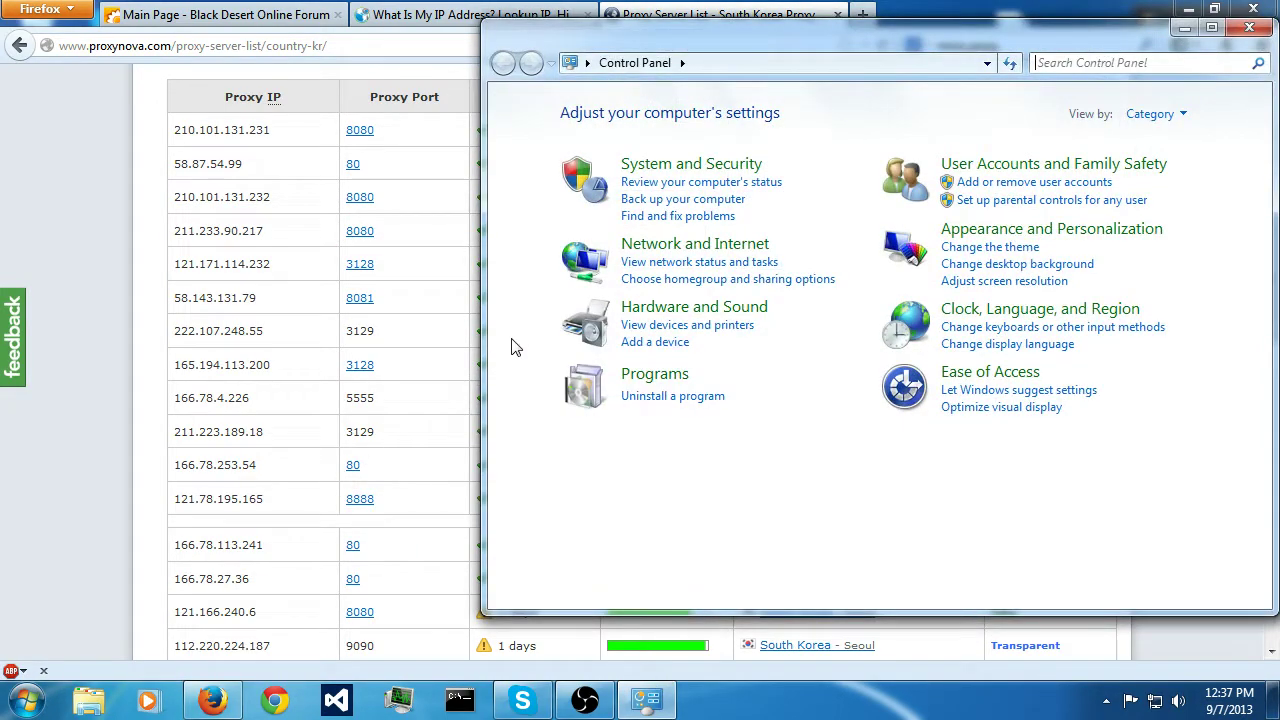
click(703, 246)
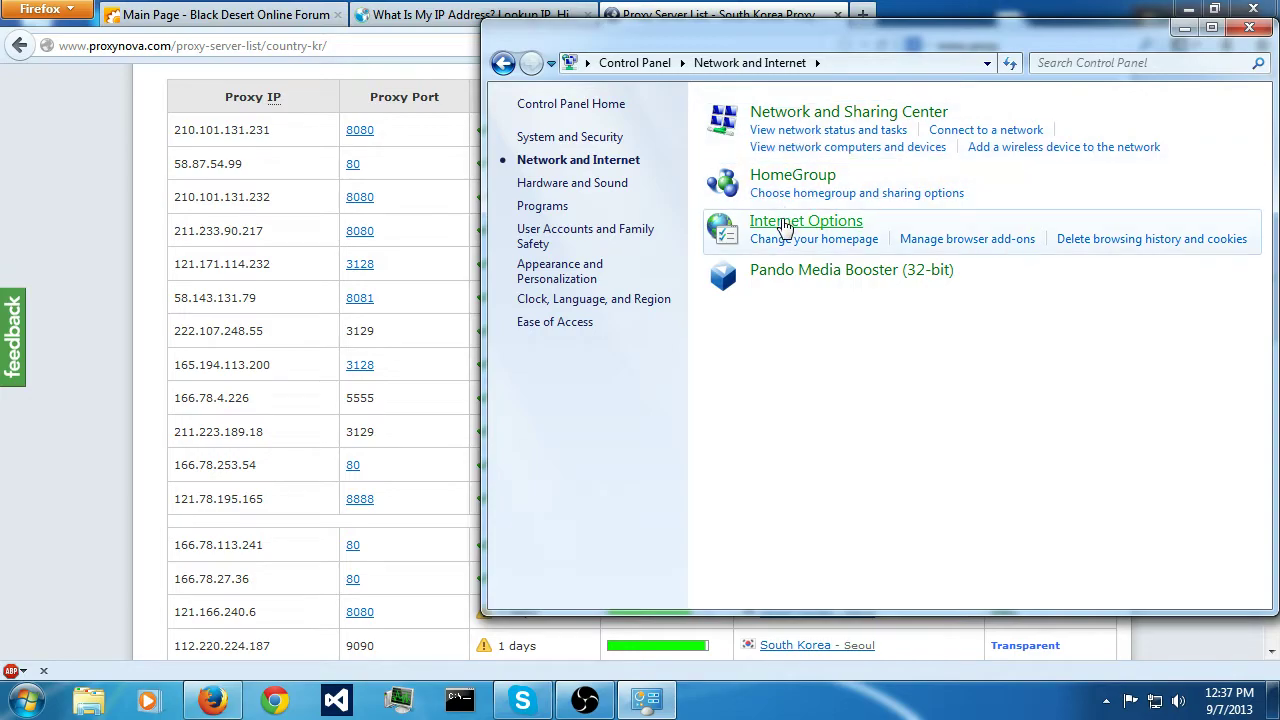
click(785, 228)
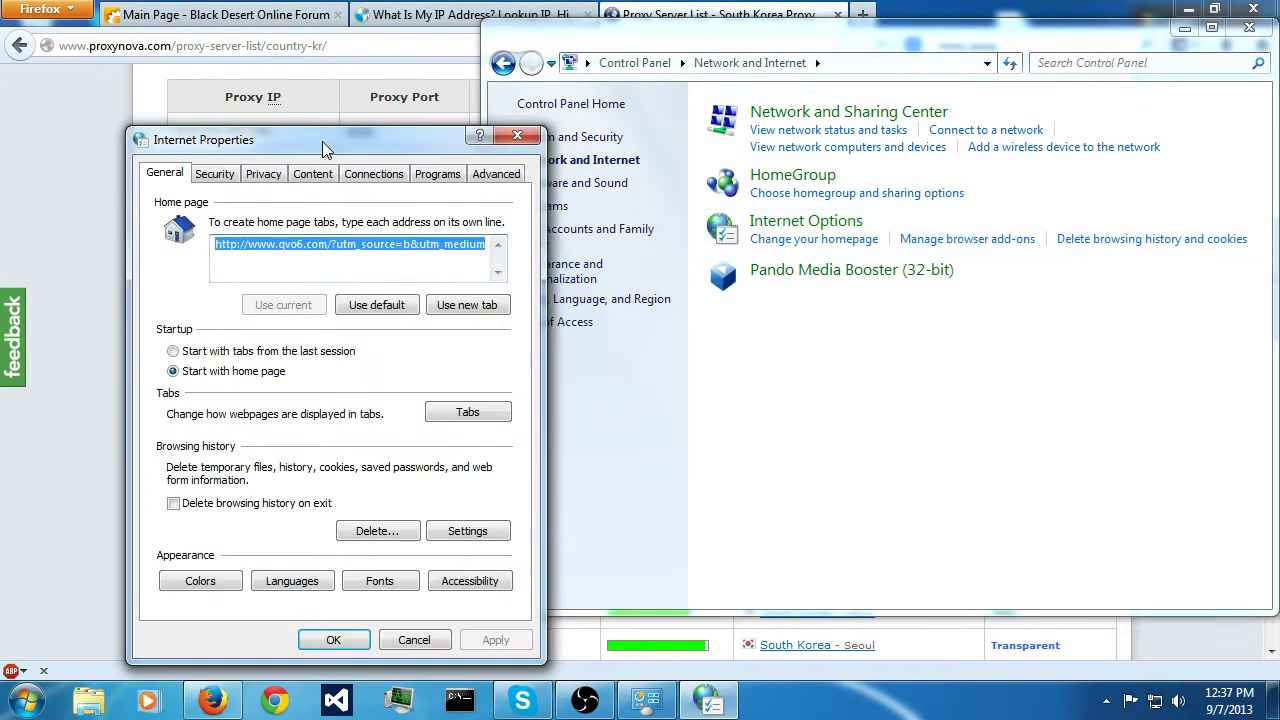
drag(305, 140, 961, 37)
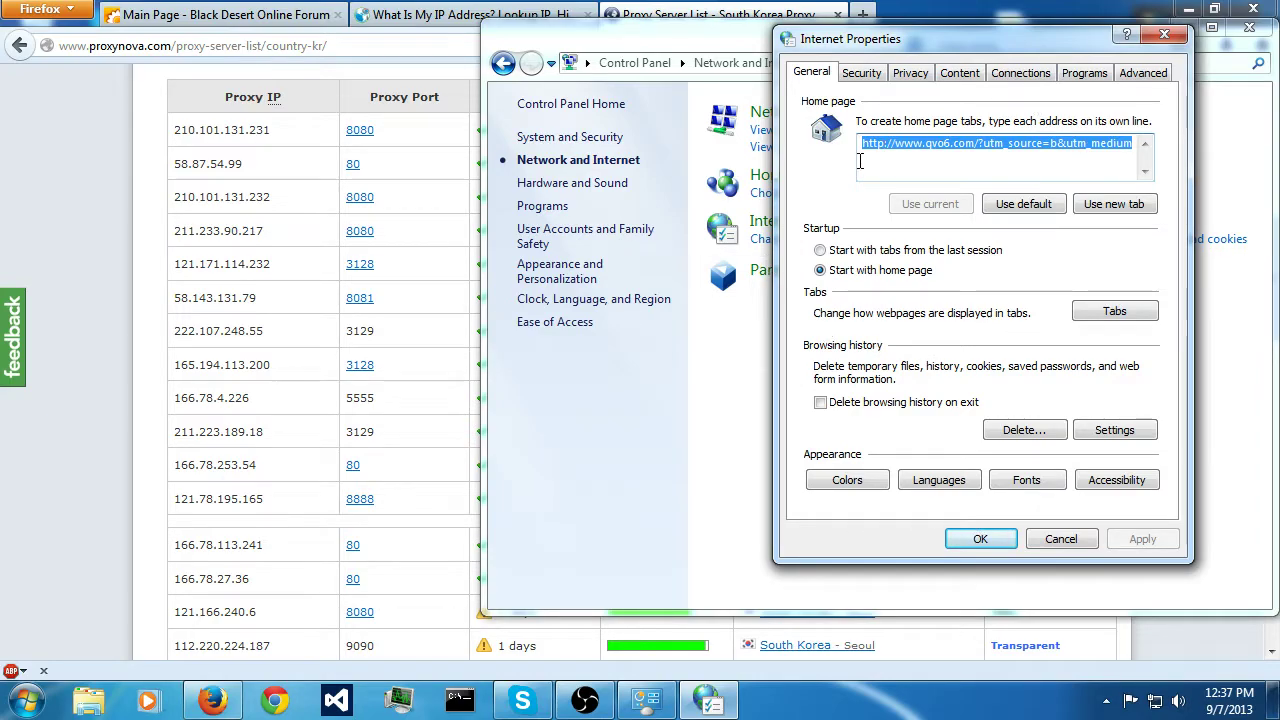
click(1012, 76)
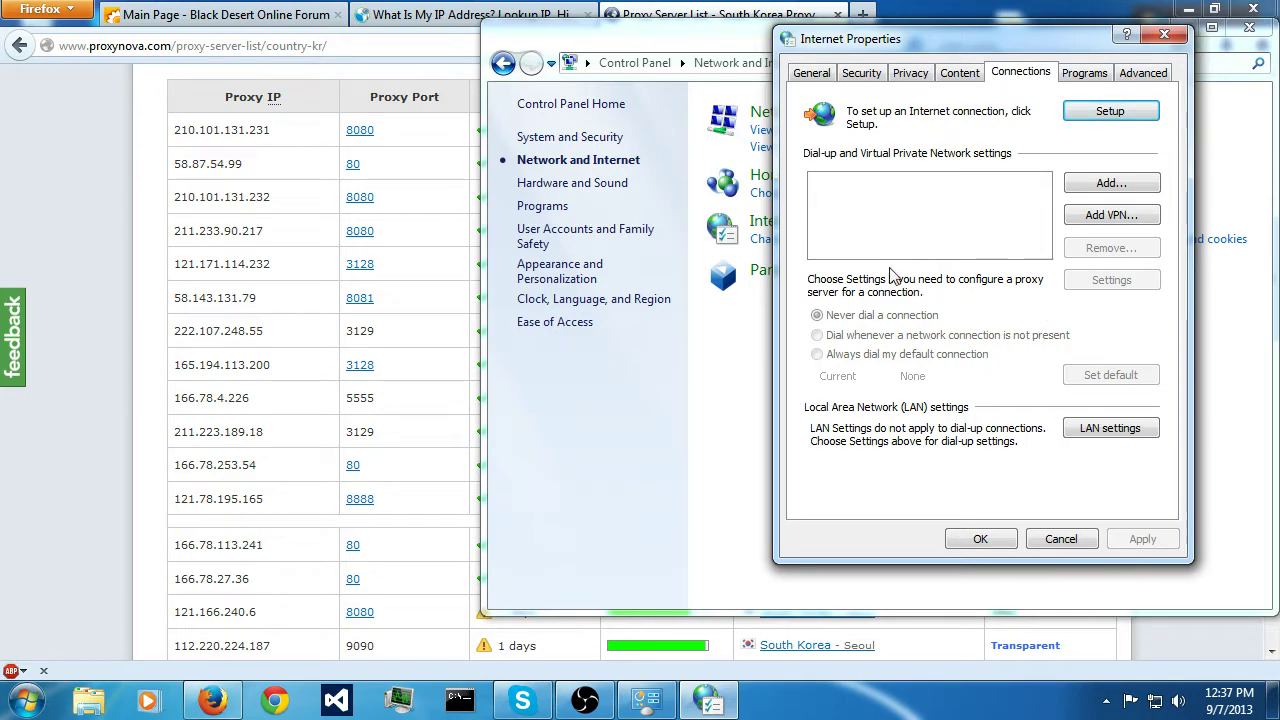
click(1110, 430)
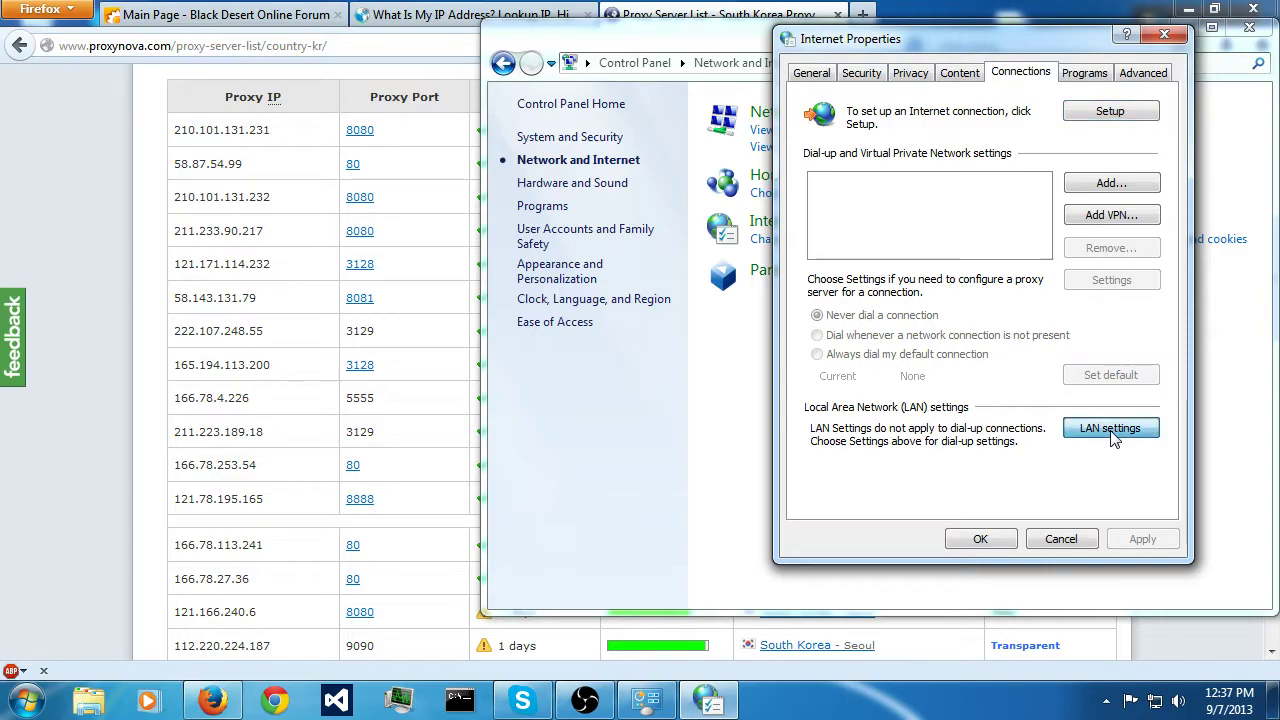
Step: Enable the LAN proxy 58.143.131.79 on port 8081 and confirm both dialogs with OK
click(1110, 430)
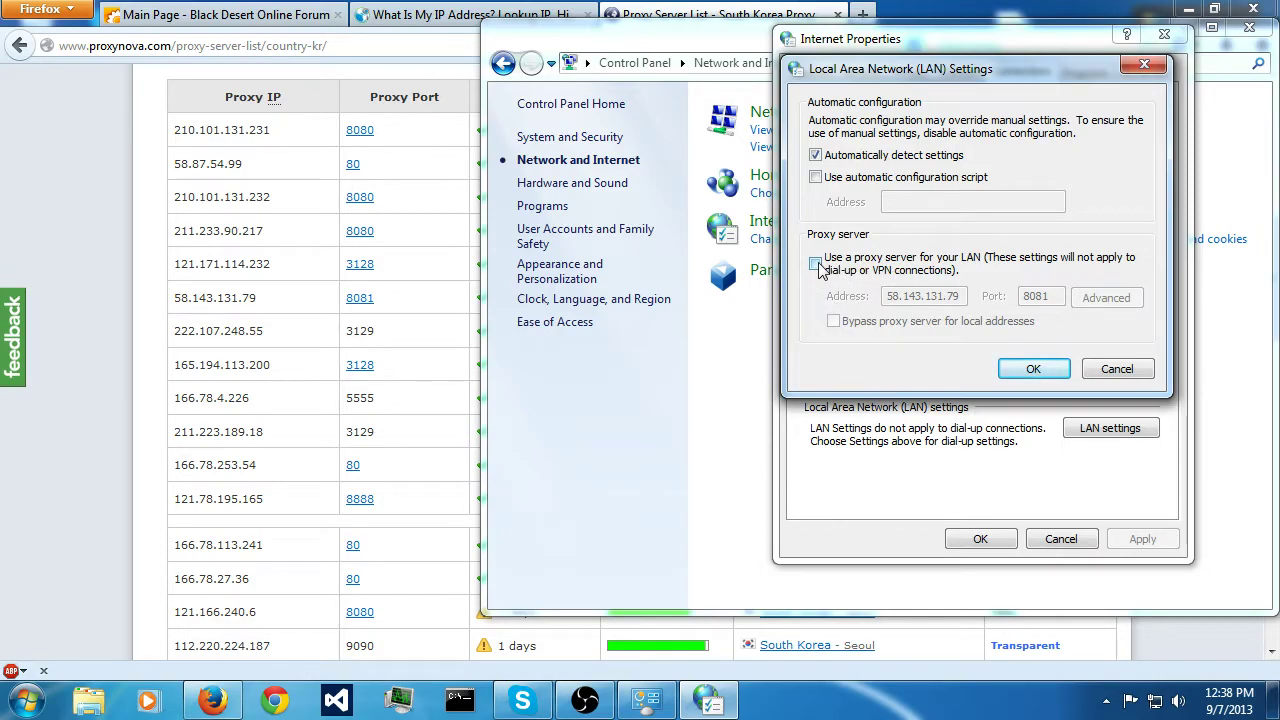
click(816, 264)
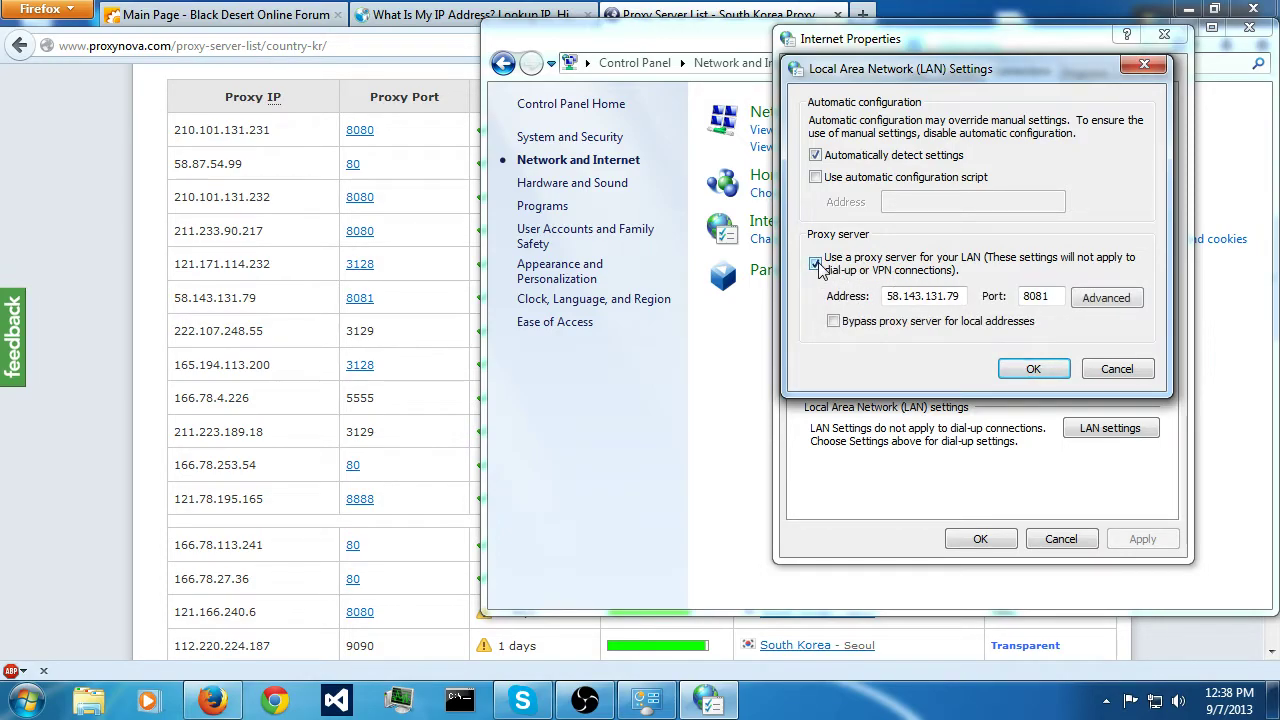
double_click(955, 294)
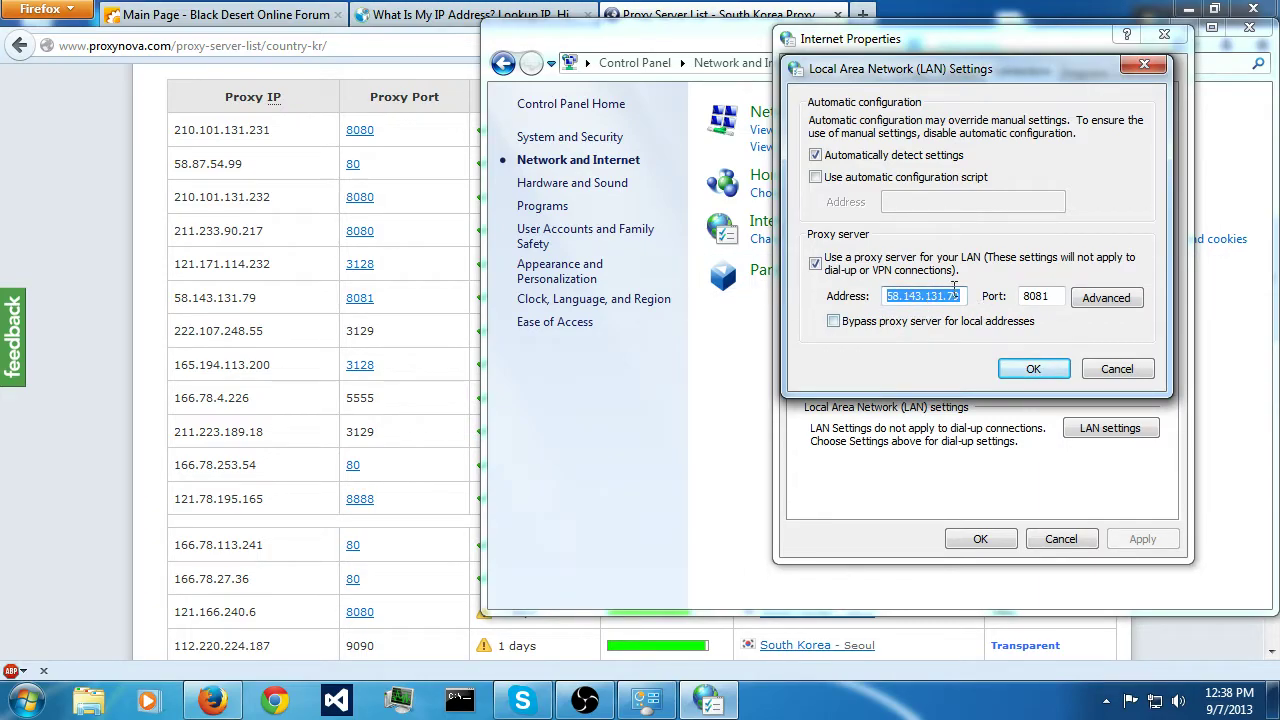
click(958, 295)
drag(958, 295, 808, 312)
click(1055, 296)
drag(1057, 296, 1000, 310)
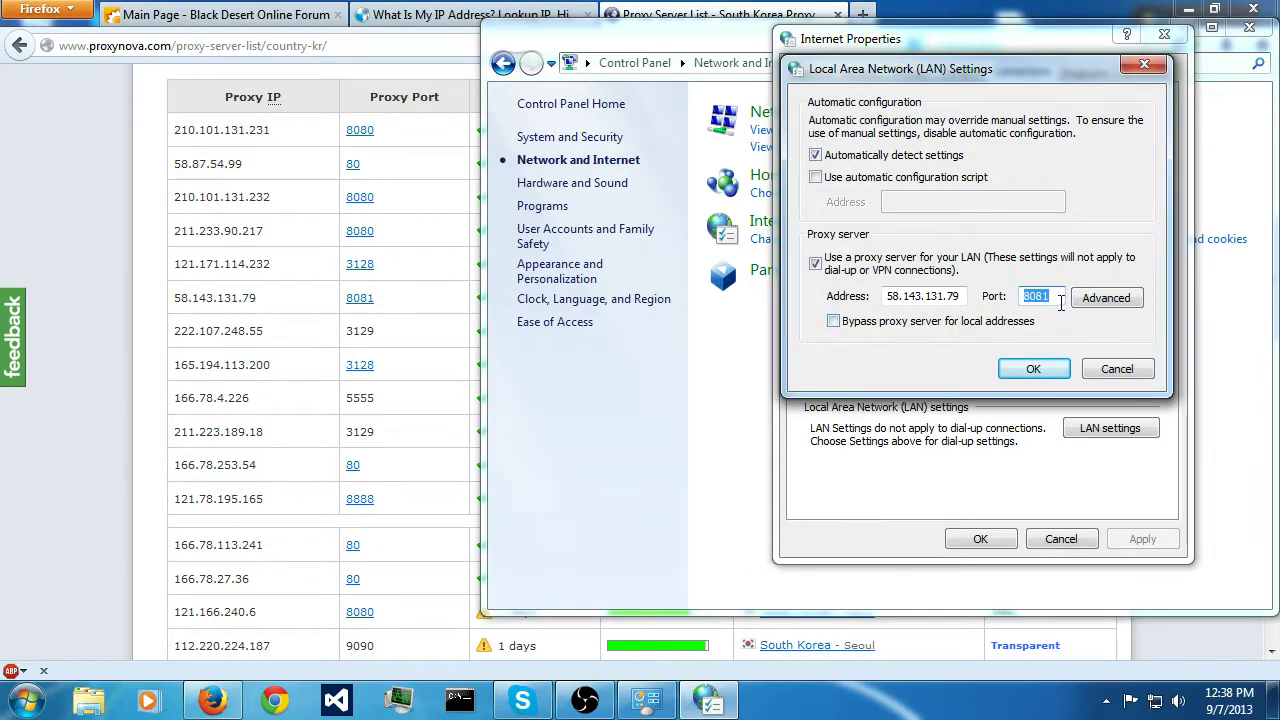
click(1060, 301)
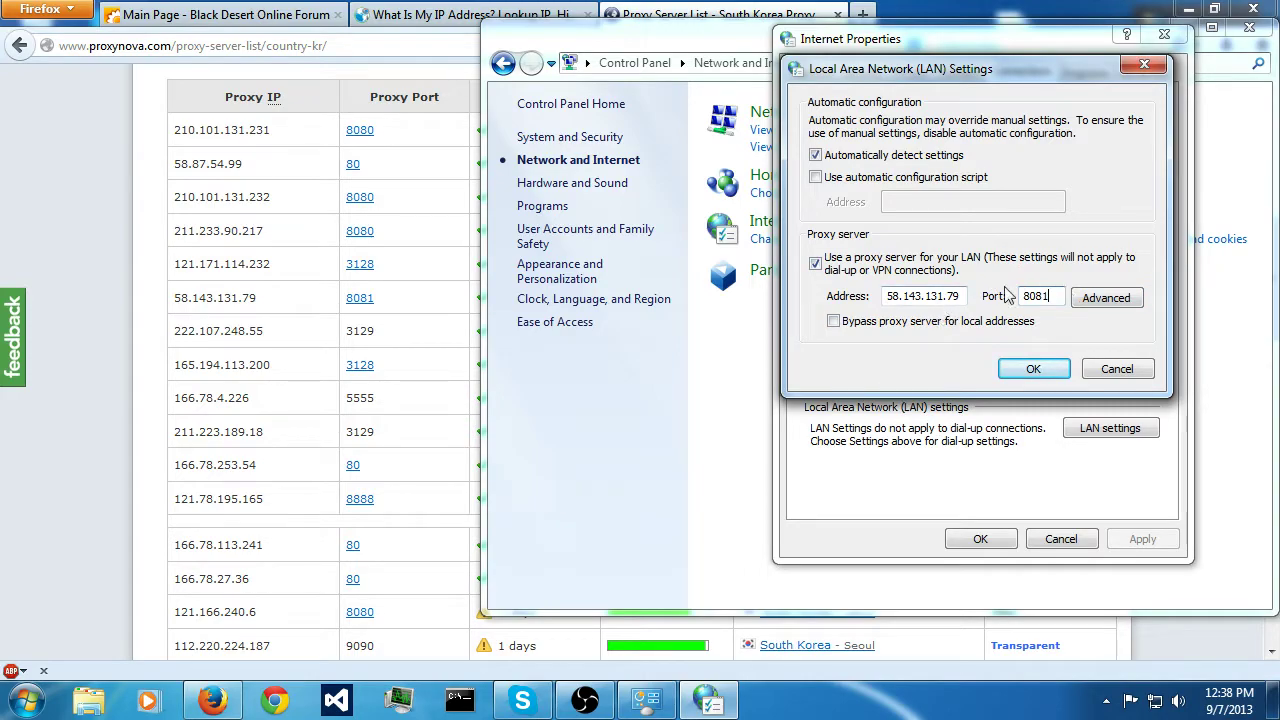
click(1034, 369)
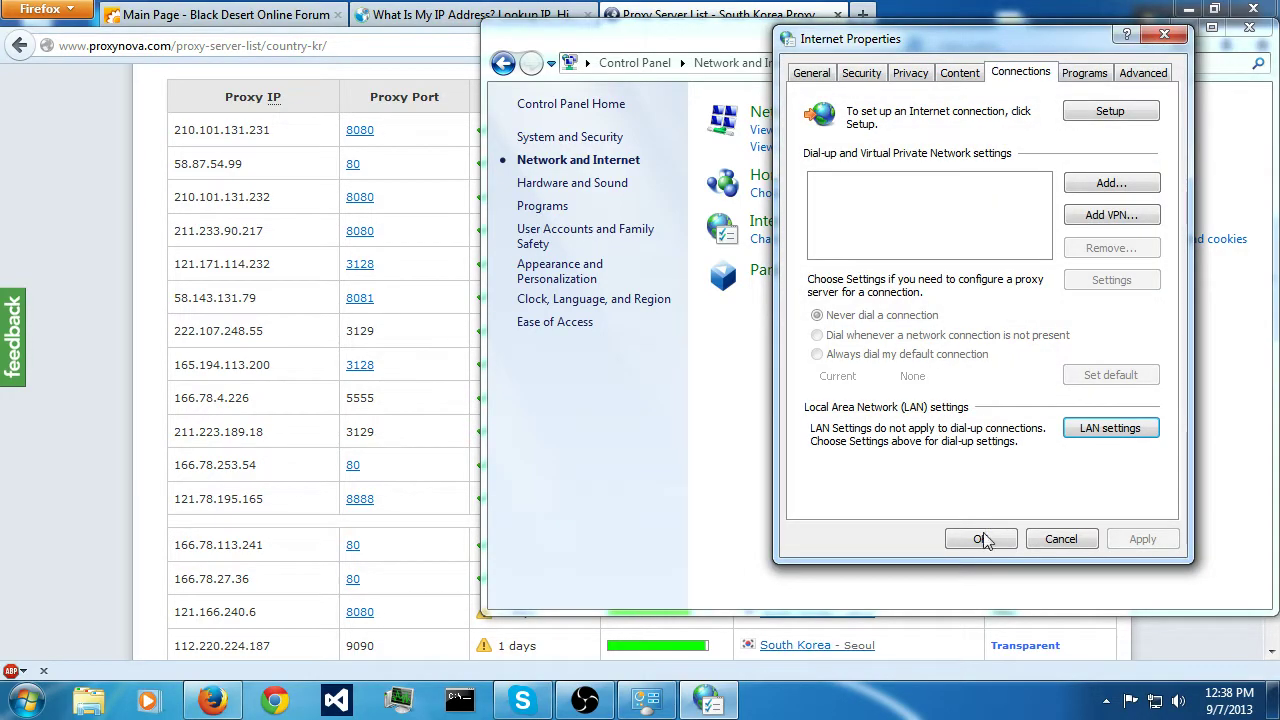
click(980, 540)
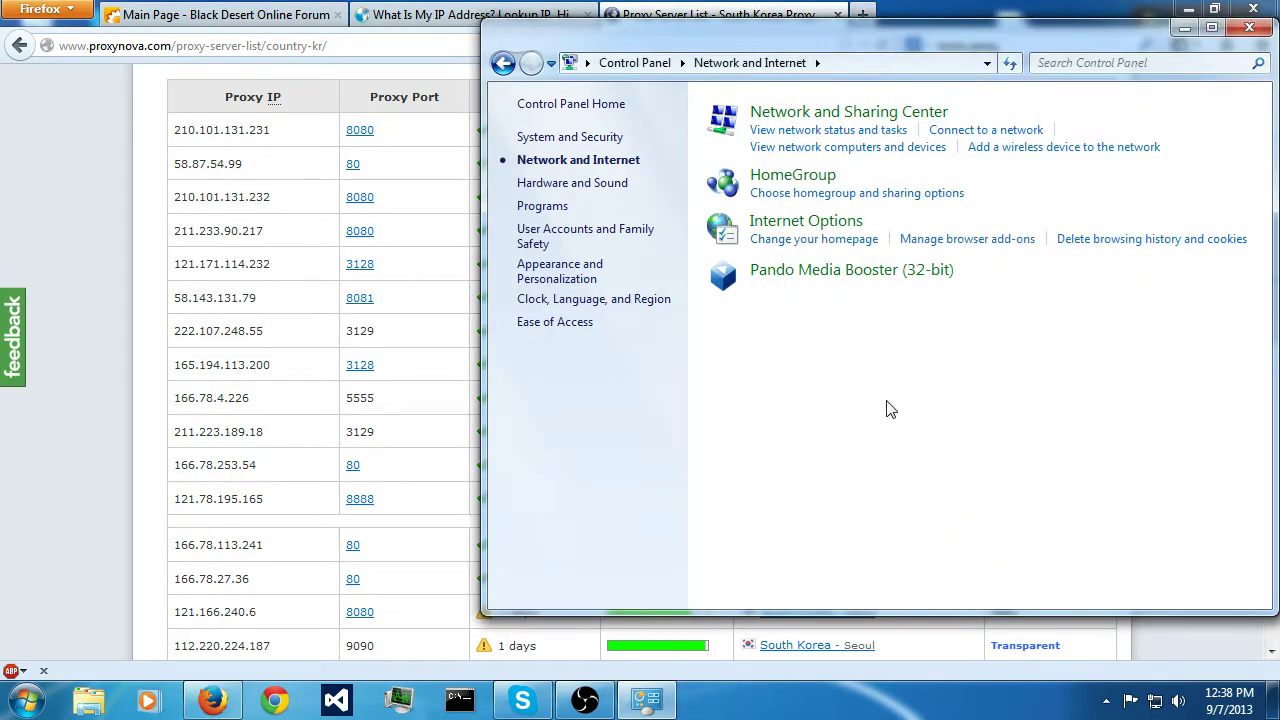
click(819, 12)
click(862, 14)
text(www.g)
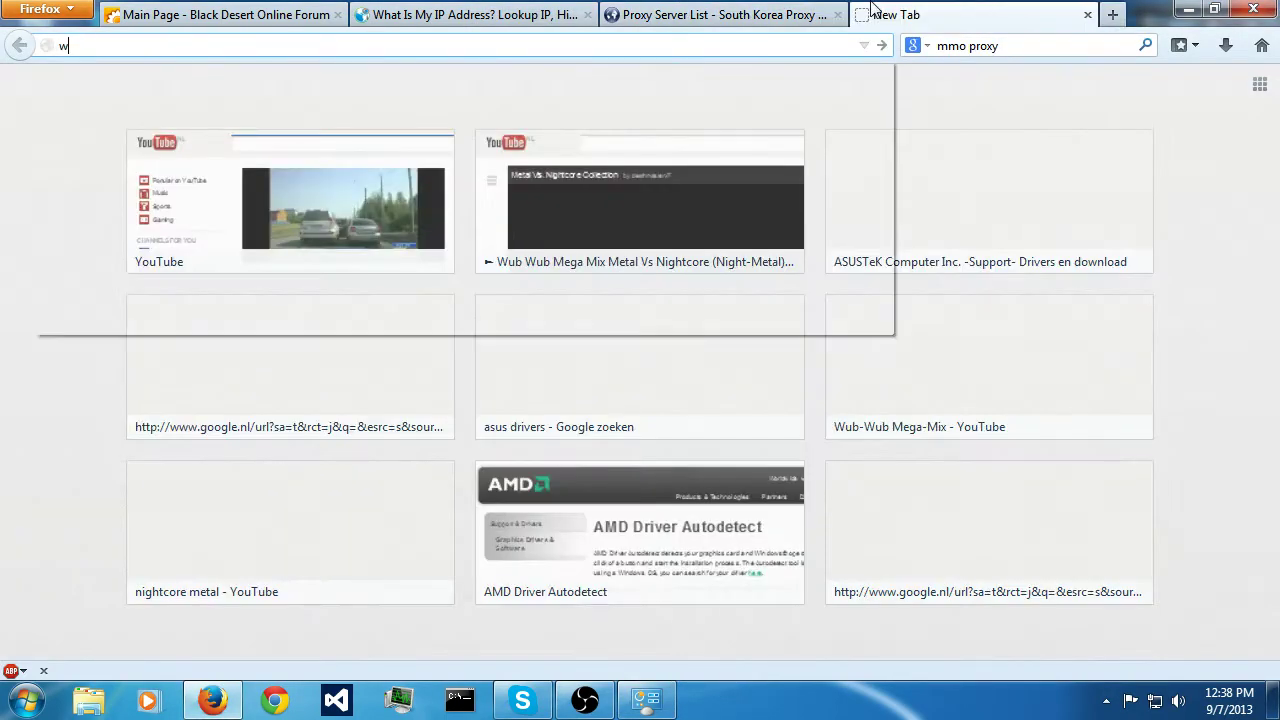
text(oogle.co)
key(Return)
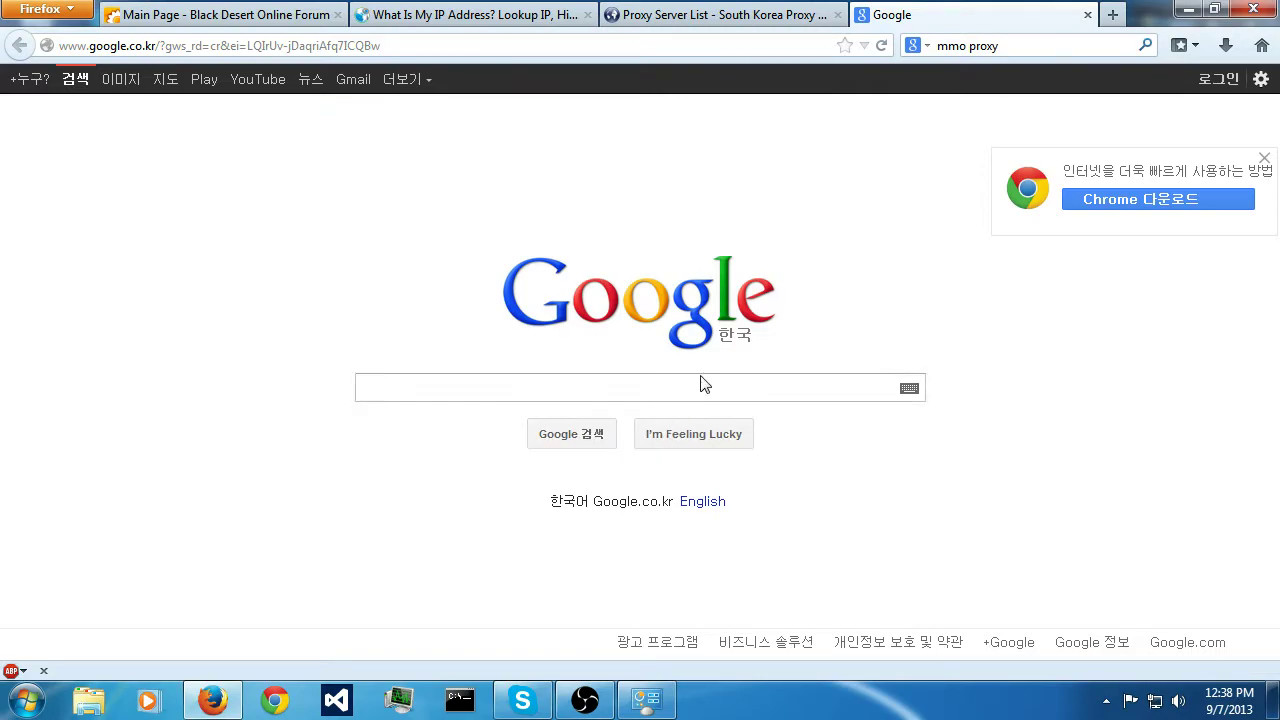
drag(722, 333, 786, 340)
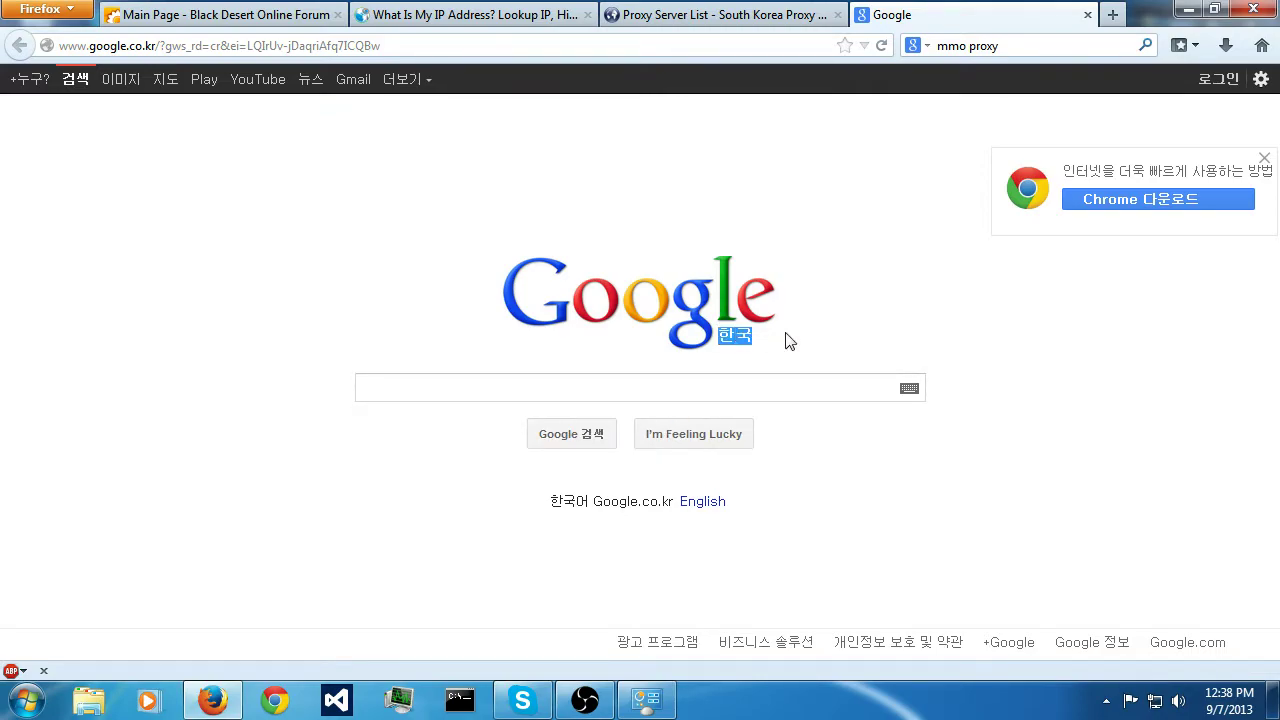
click(714, 345)
click(749, 391)
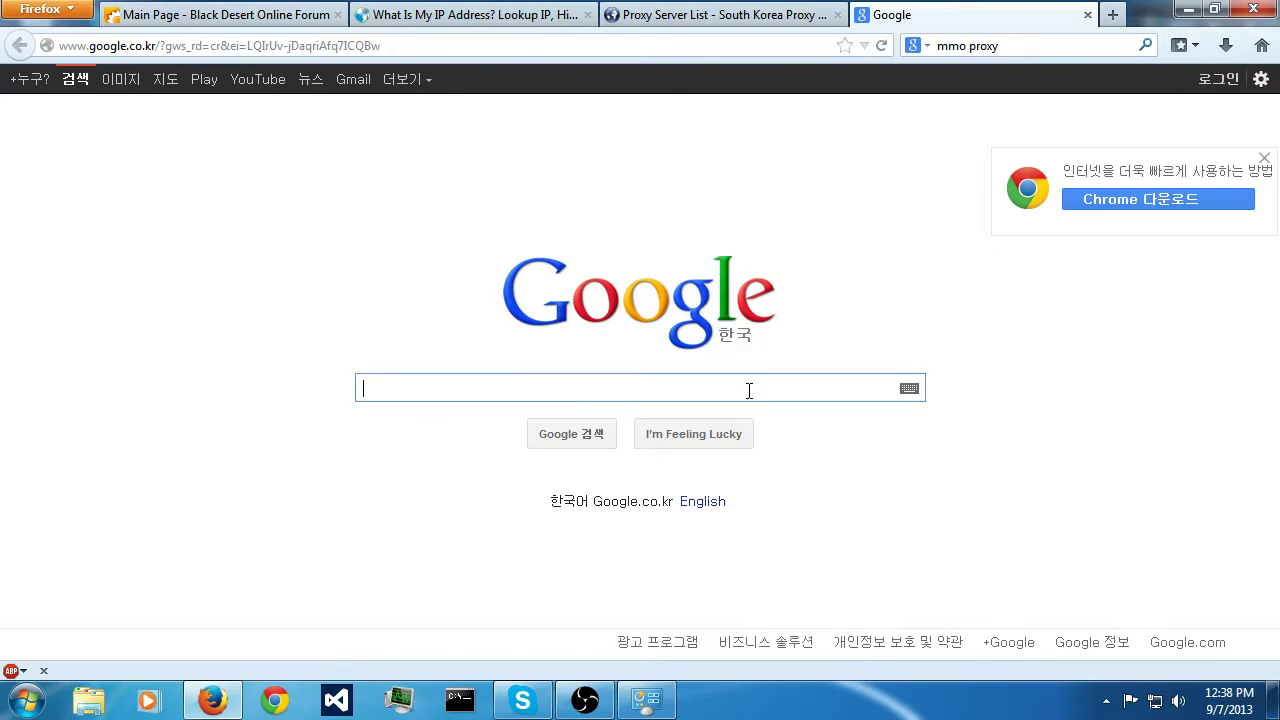
key(Return)
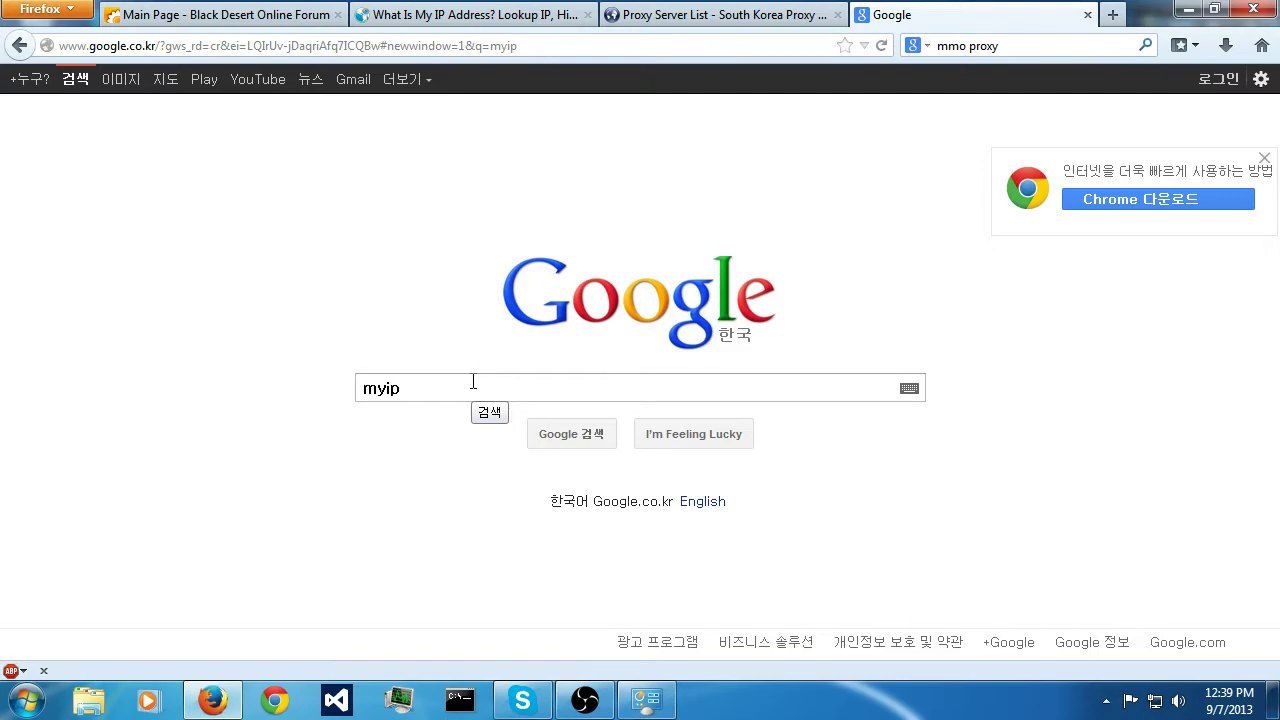
key(Return)
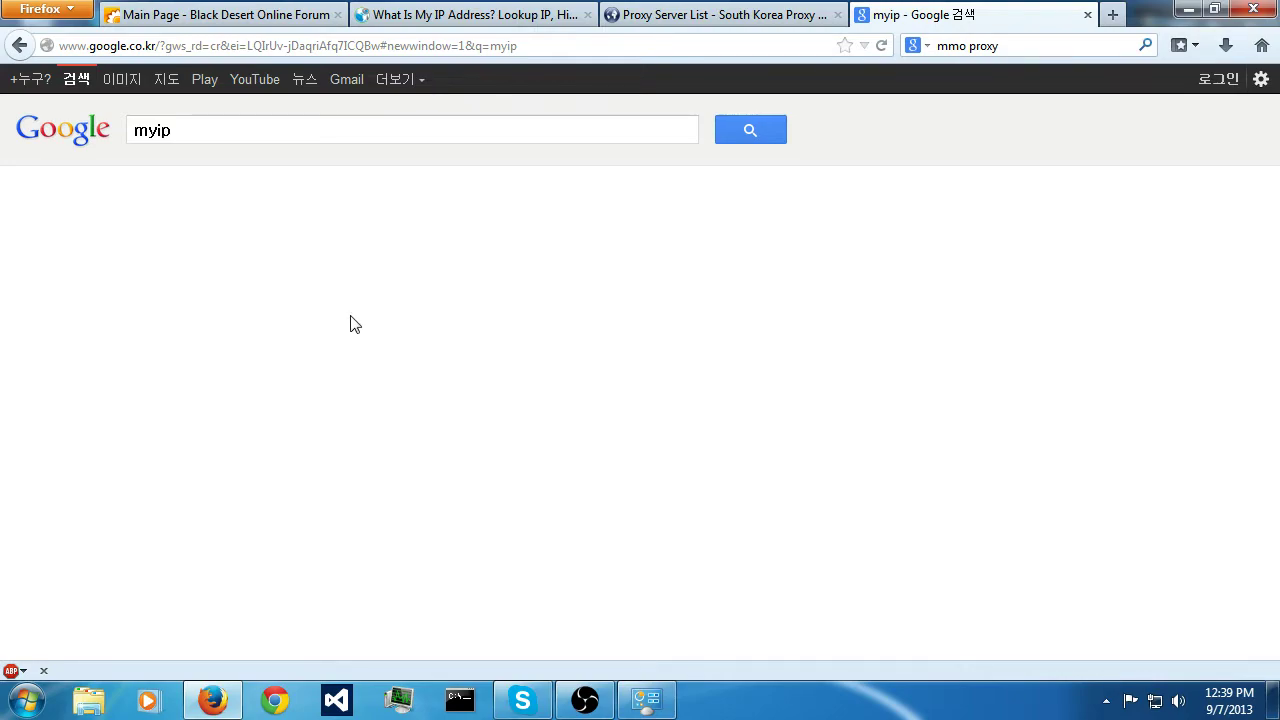
click(768, 137)
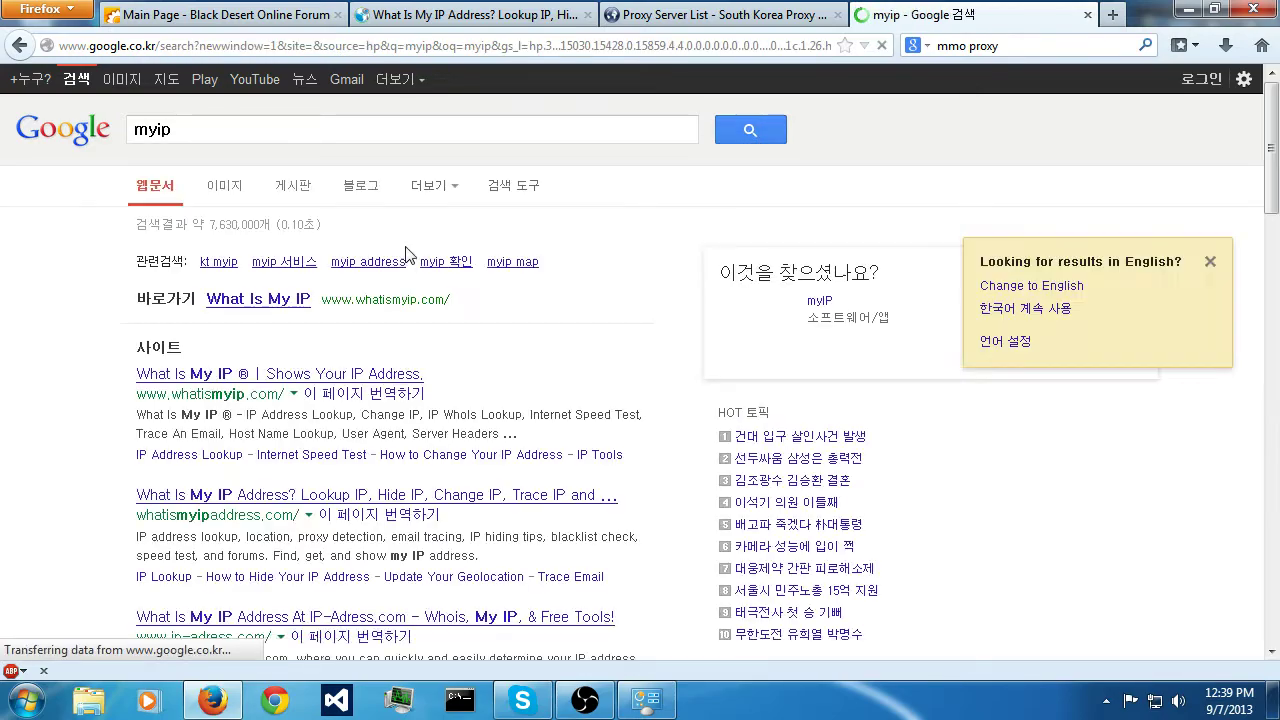
click(305, 492)
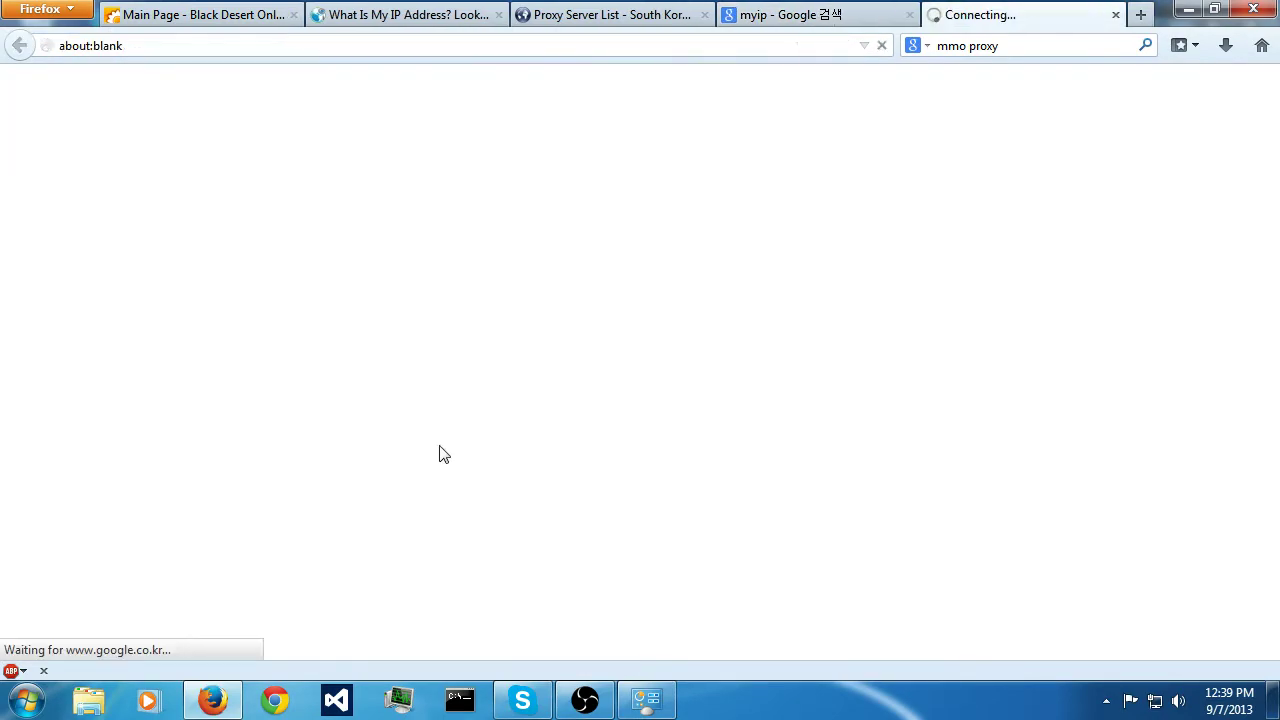
click(776, 16)
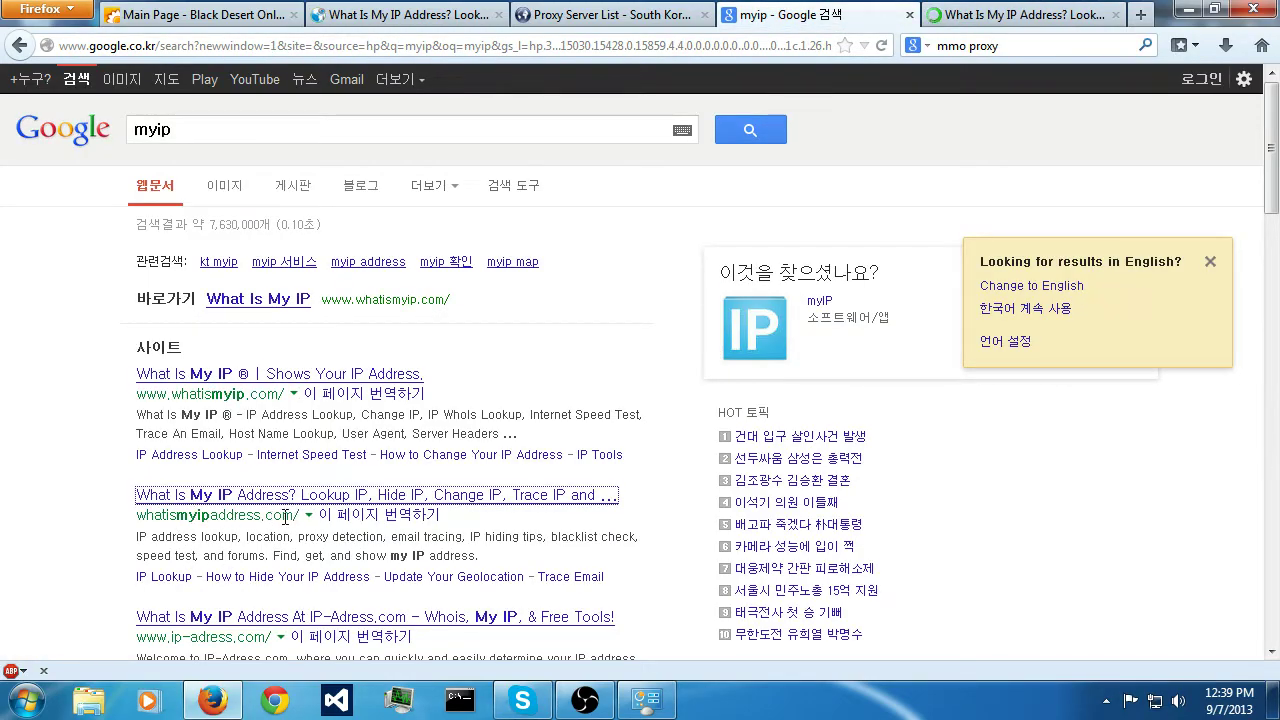
click(290, 548)
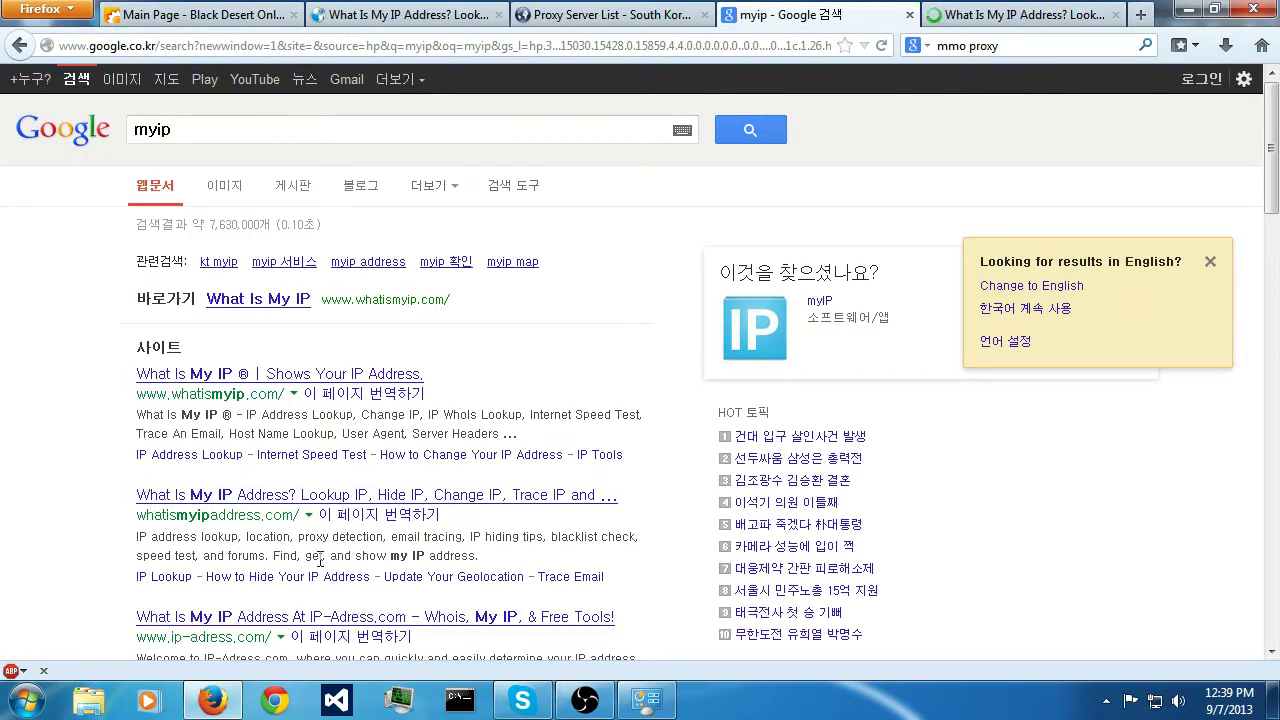
click(983, 12)
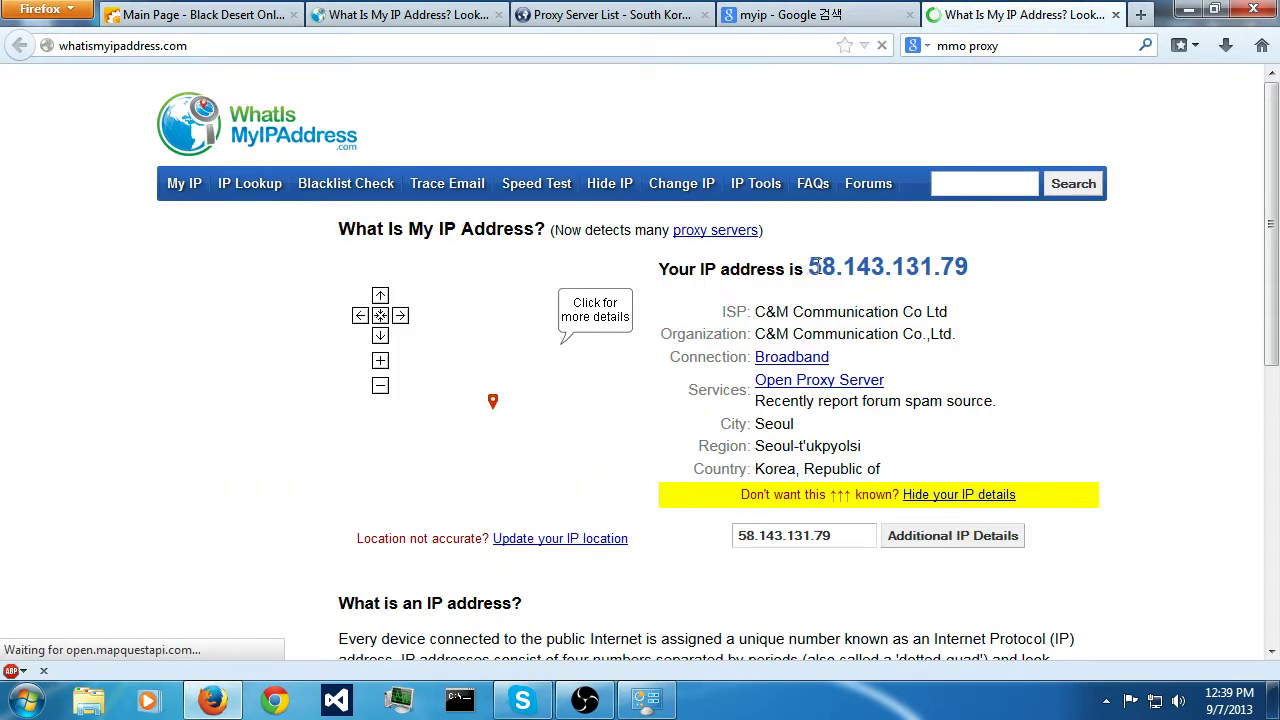
drag(813, 266, 969, 270)
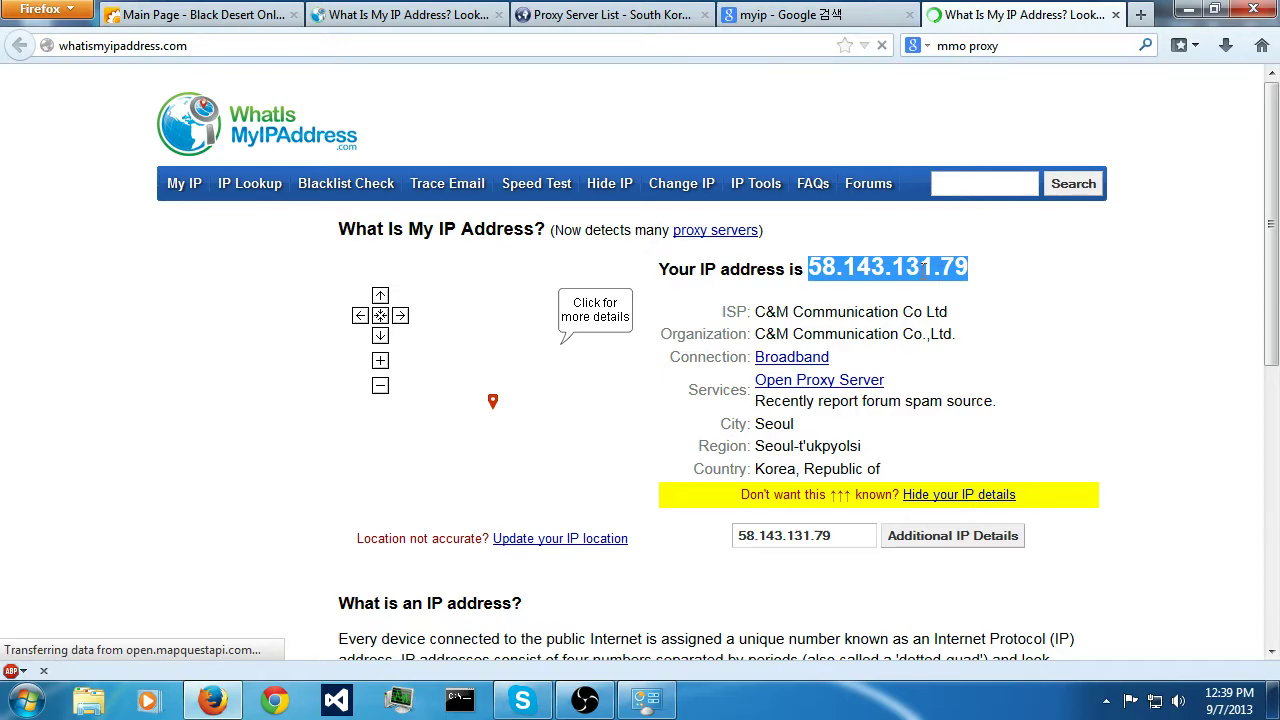
click(996, 276)
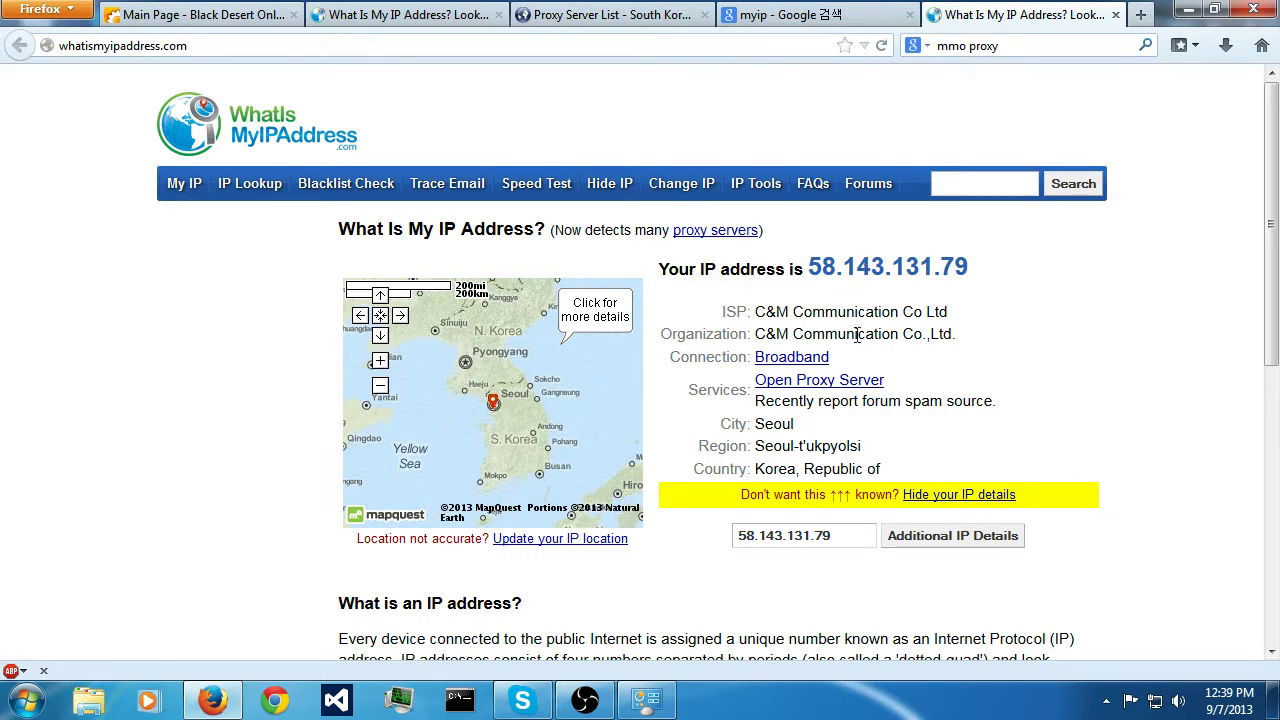
drag(897, 380, 757, 390)
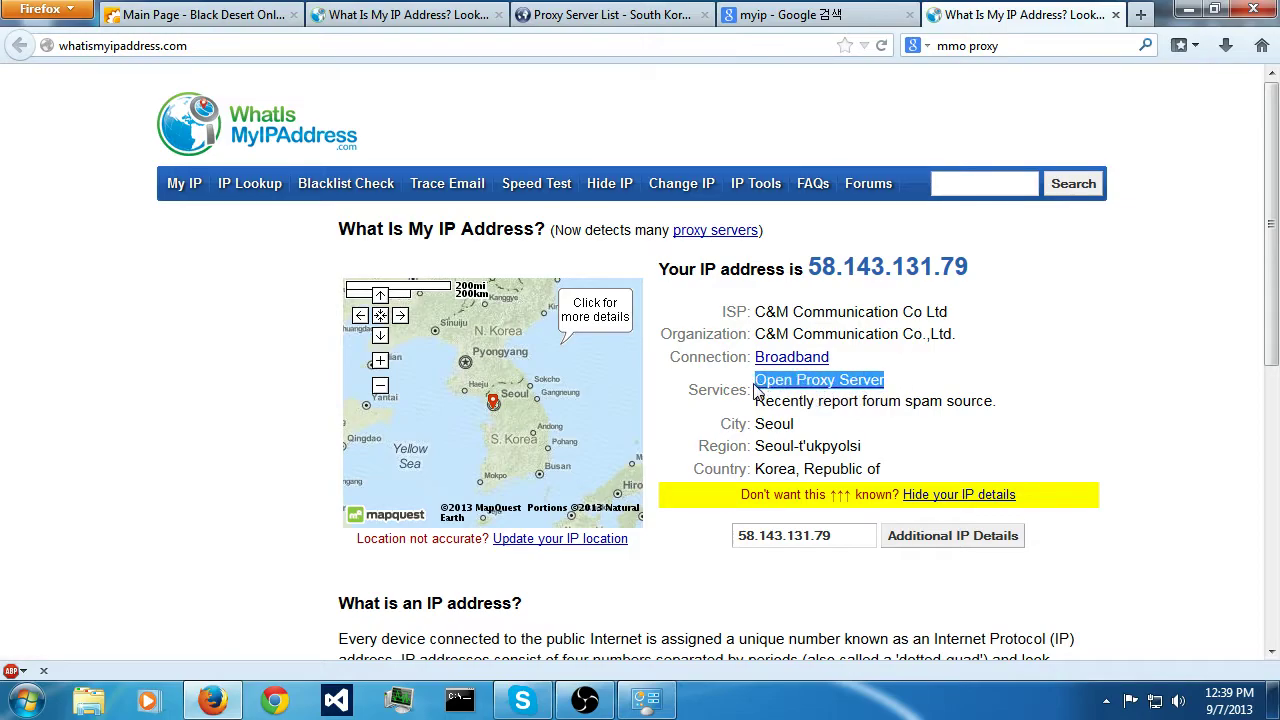
click(928, 394)
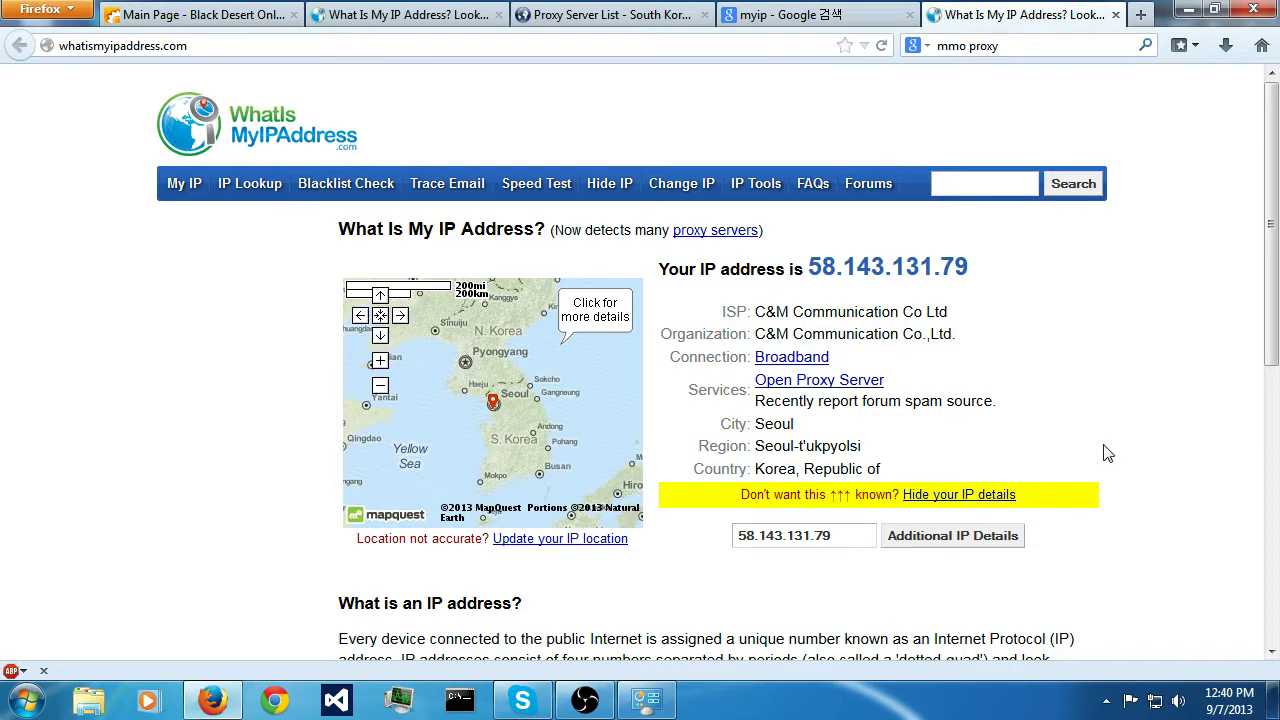
drag(898, 382, 760, 386)
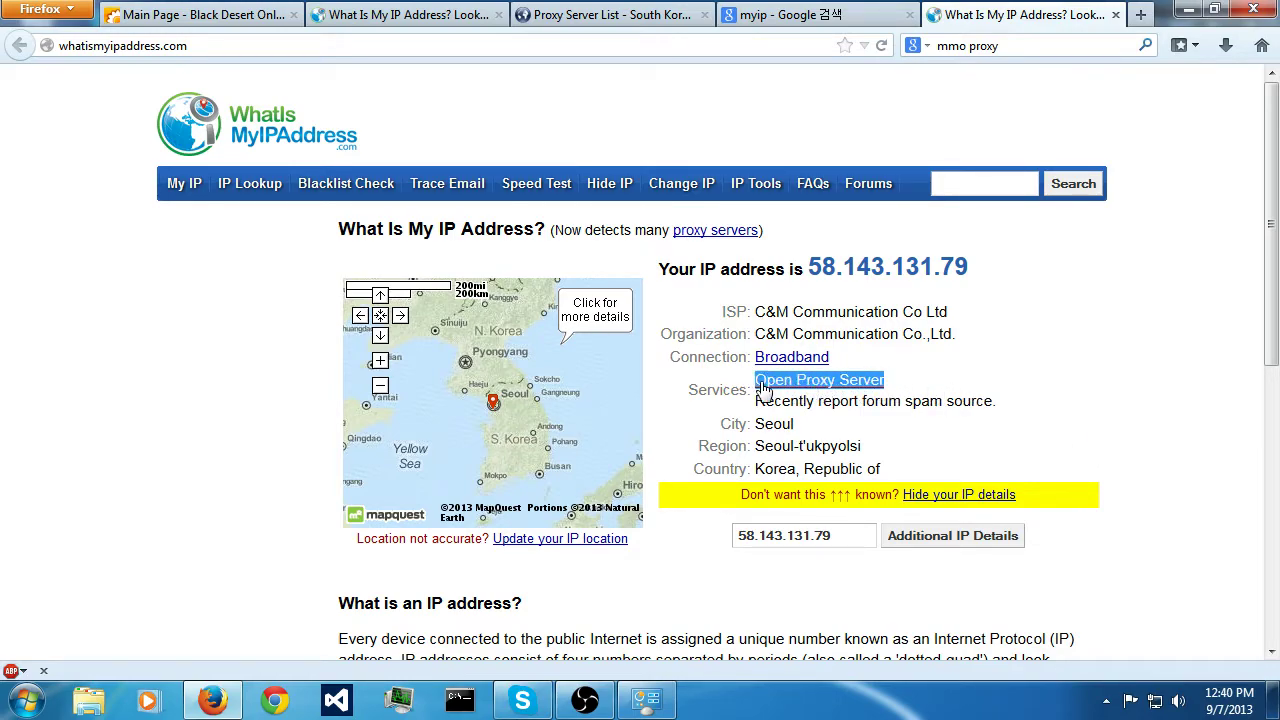
click(973, 406)
drag(886, 390, 758, 380)
click(966, 401)
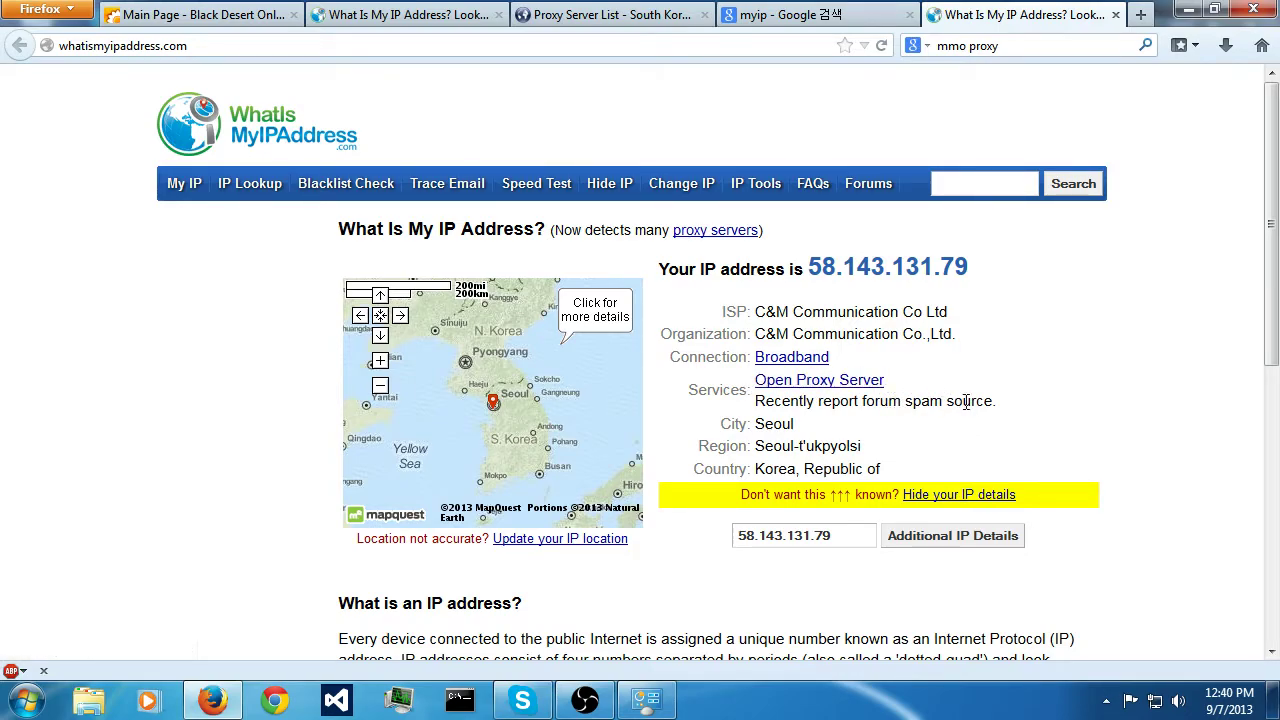
drag(998, 404, 721, 308)
click(948, 393)
drag(886, 392, 756, 381)
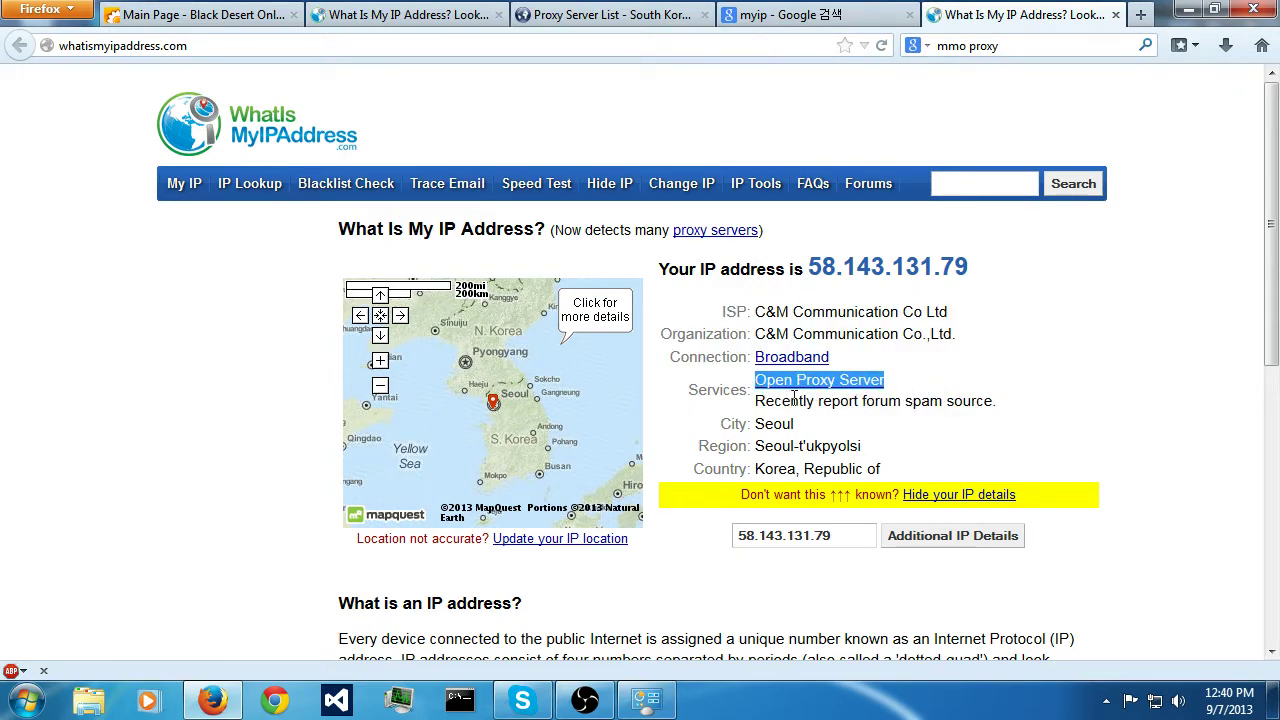
click(796, 402)
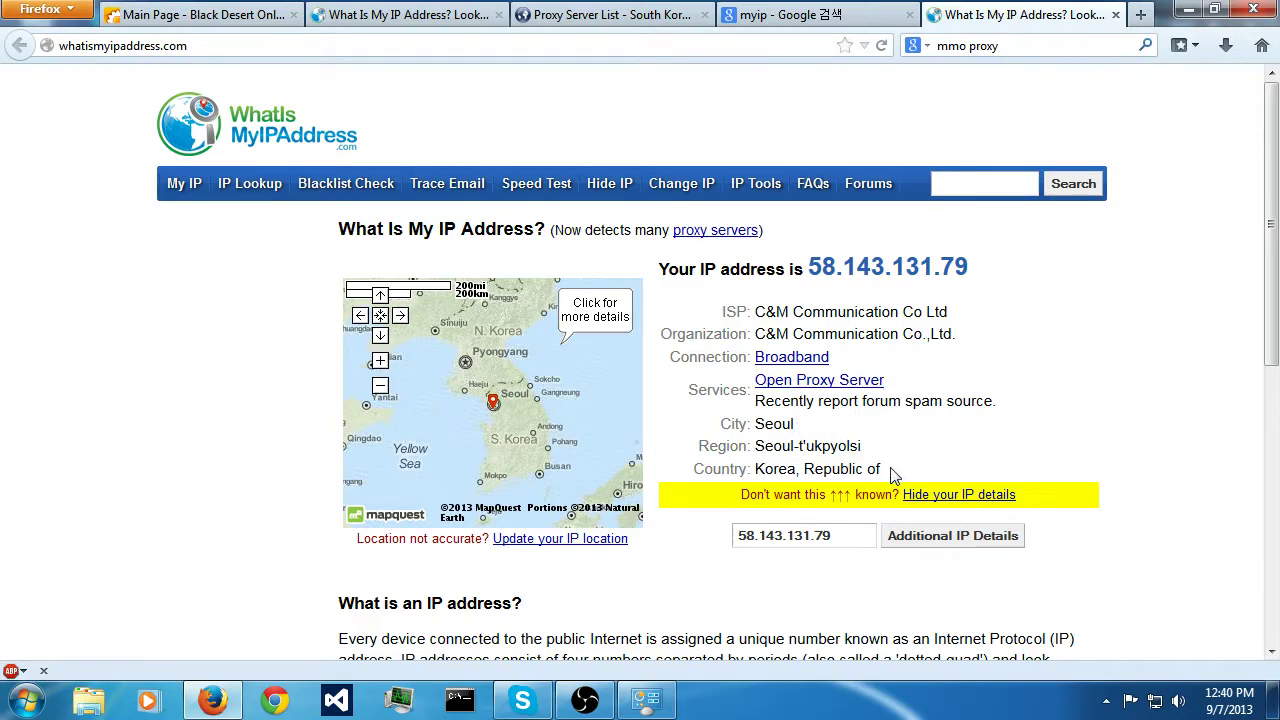
drag(890, 470, 706, 333)
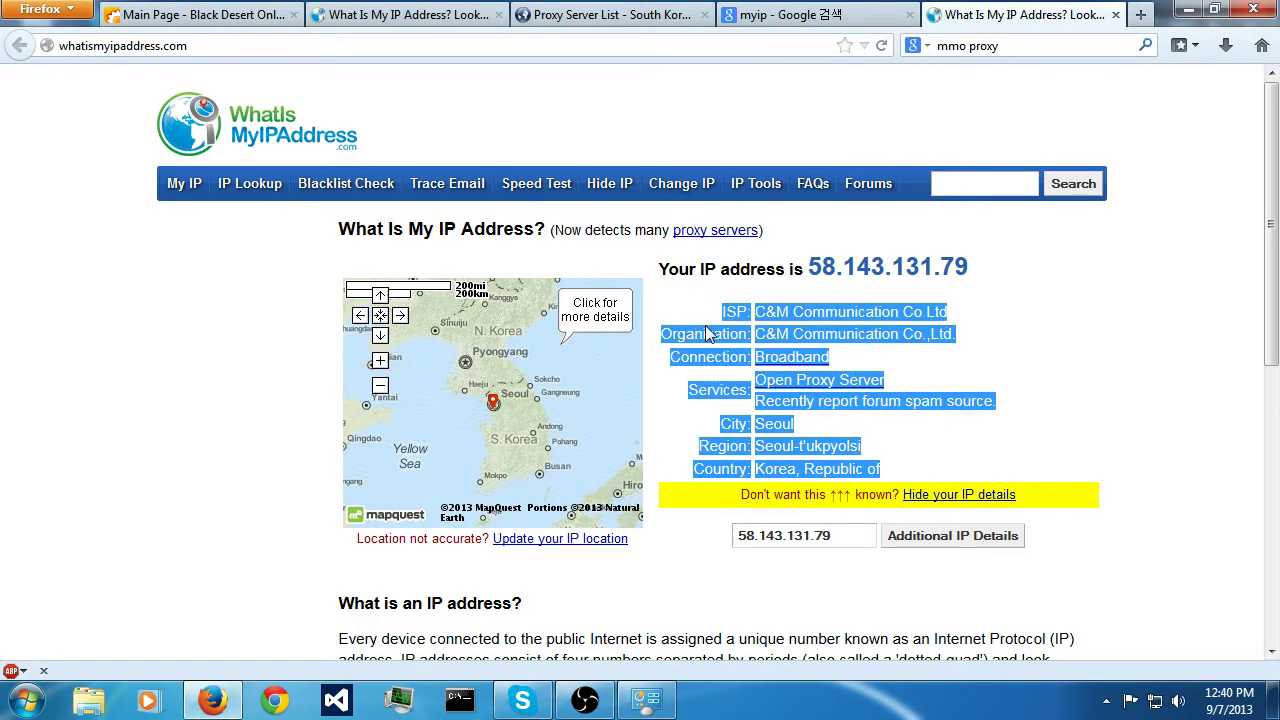
click(924, 425)
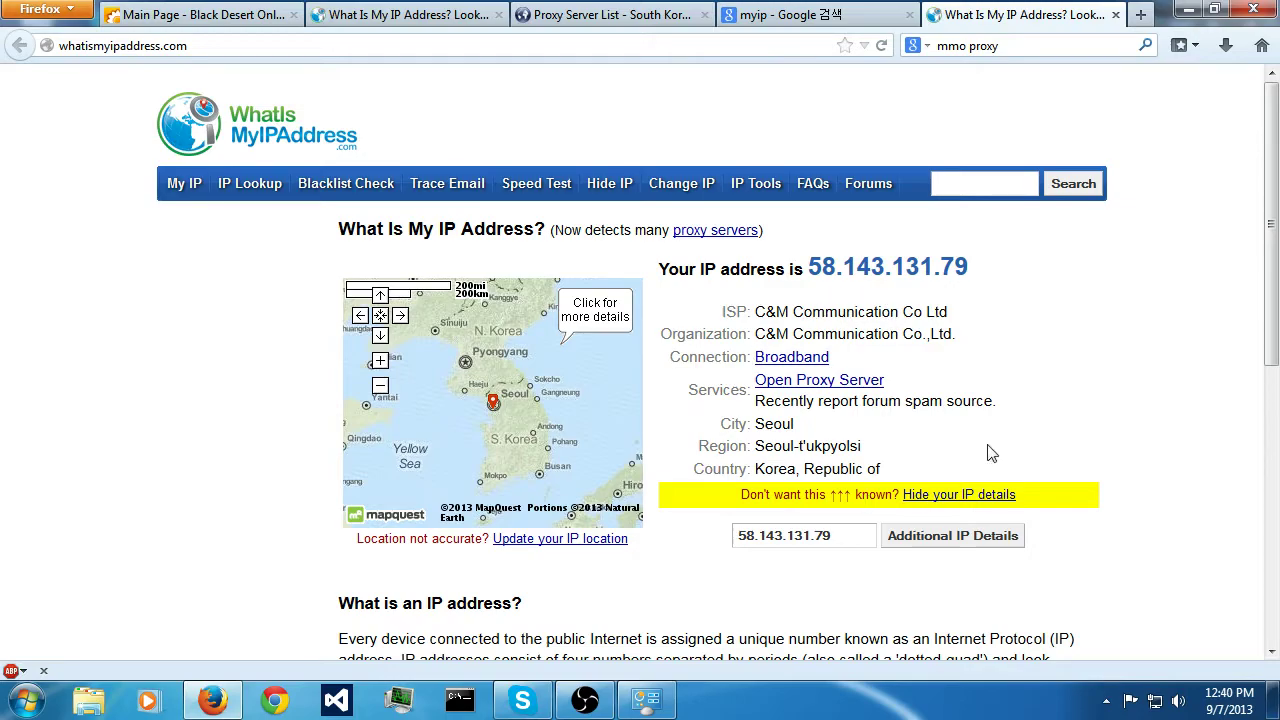
drag(806, 268, 972, 274)
click(968, 330)
drag(998, 403, 752, 386)
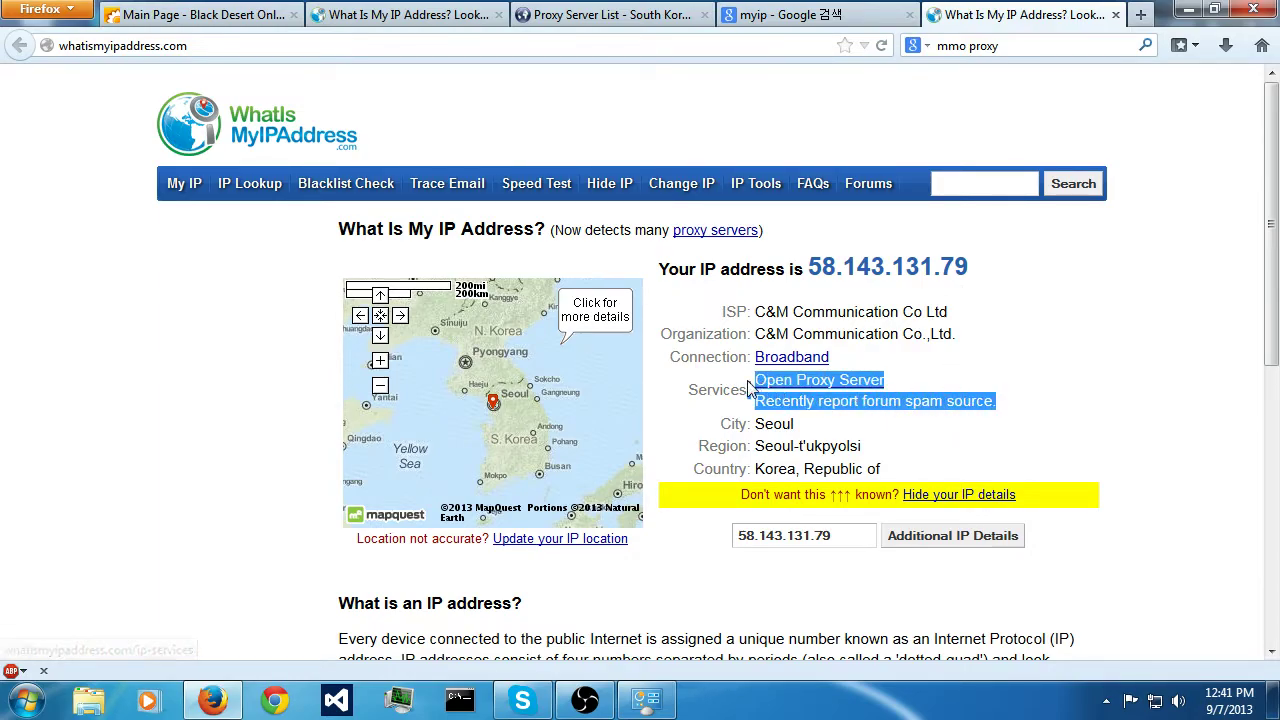
click(920, 422)
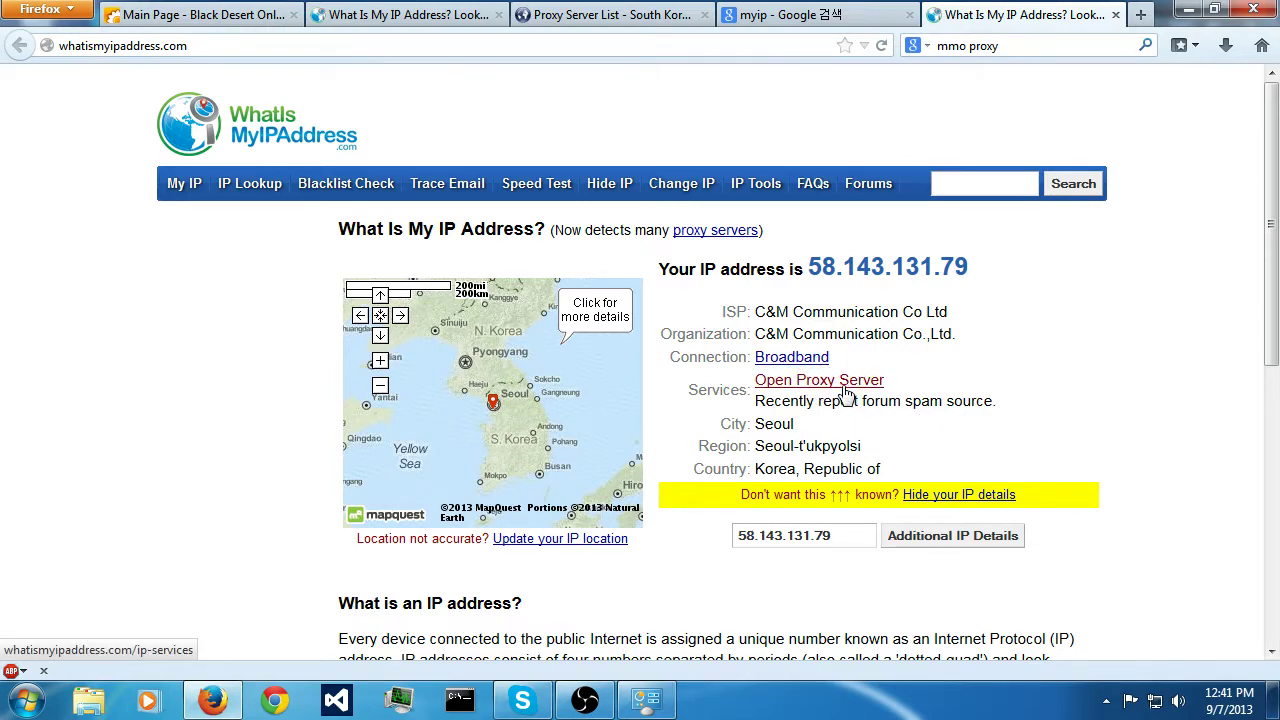
drag(972, 271, 809, 268)
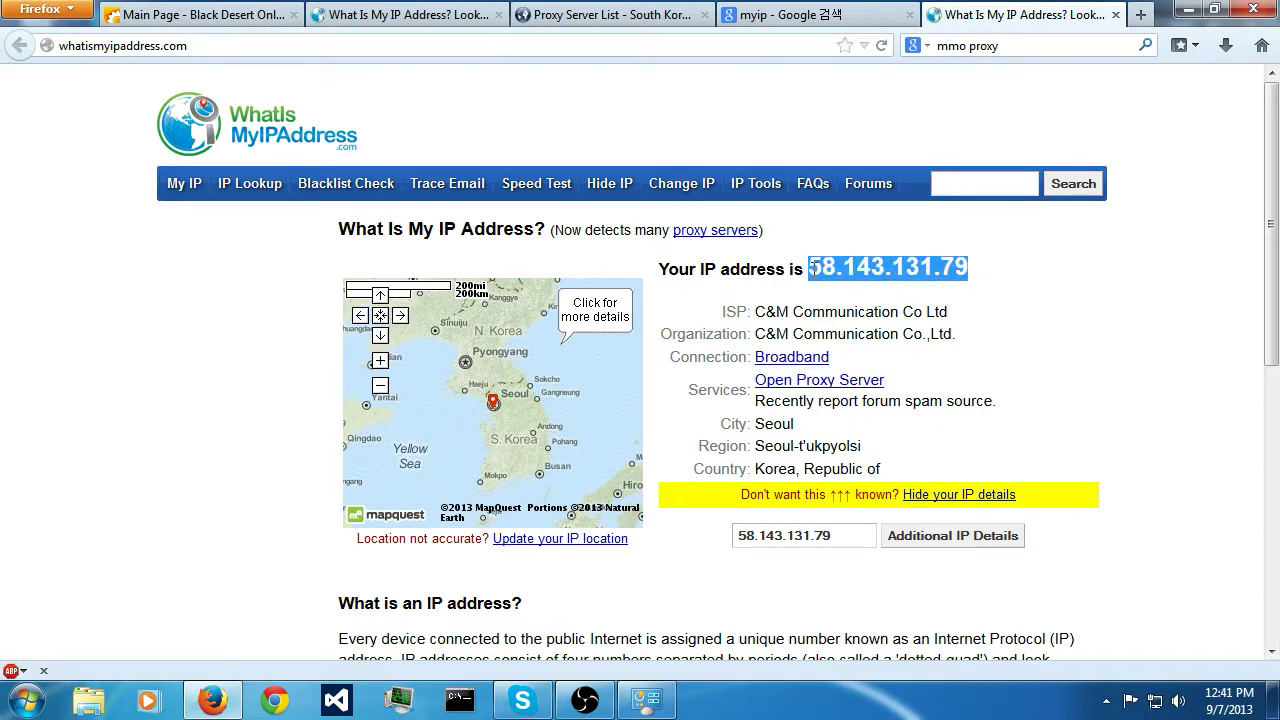
click(845, 278)
drag(978, 270, 815, 267)
click(855, 331)
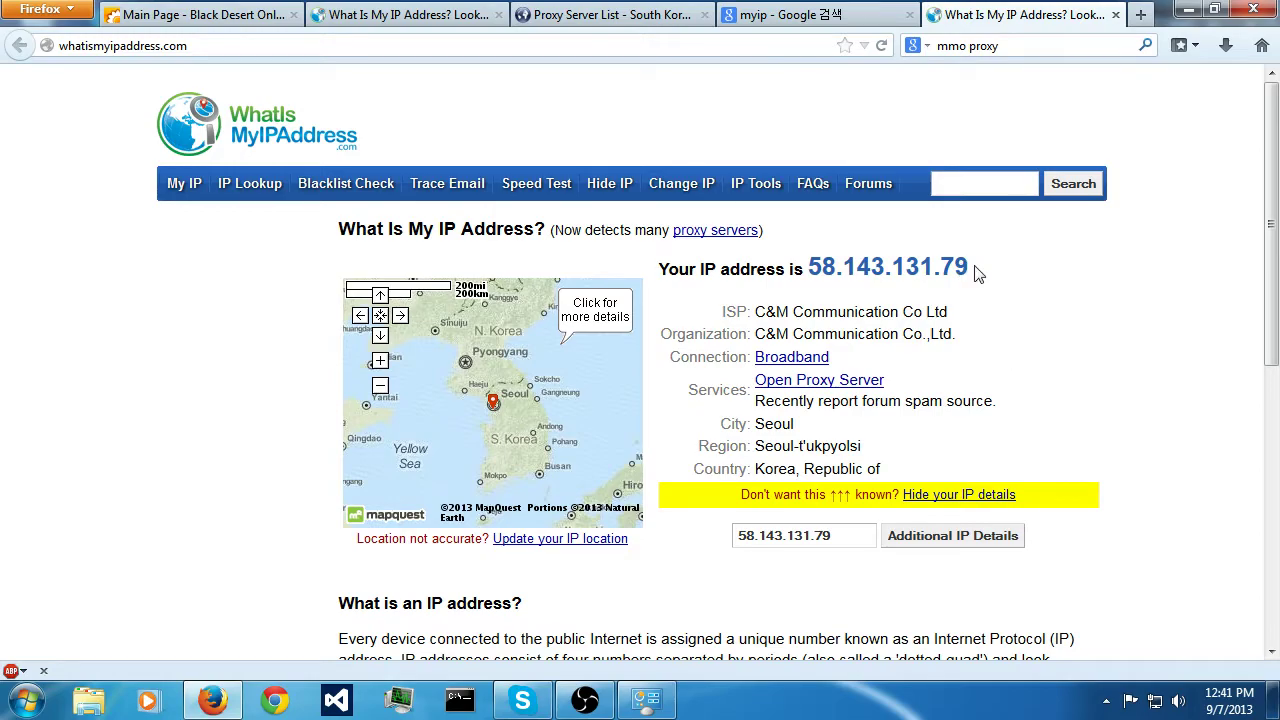
drag(967, 268, 814, 266)
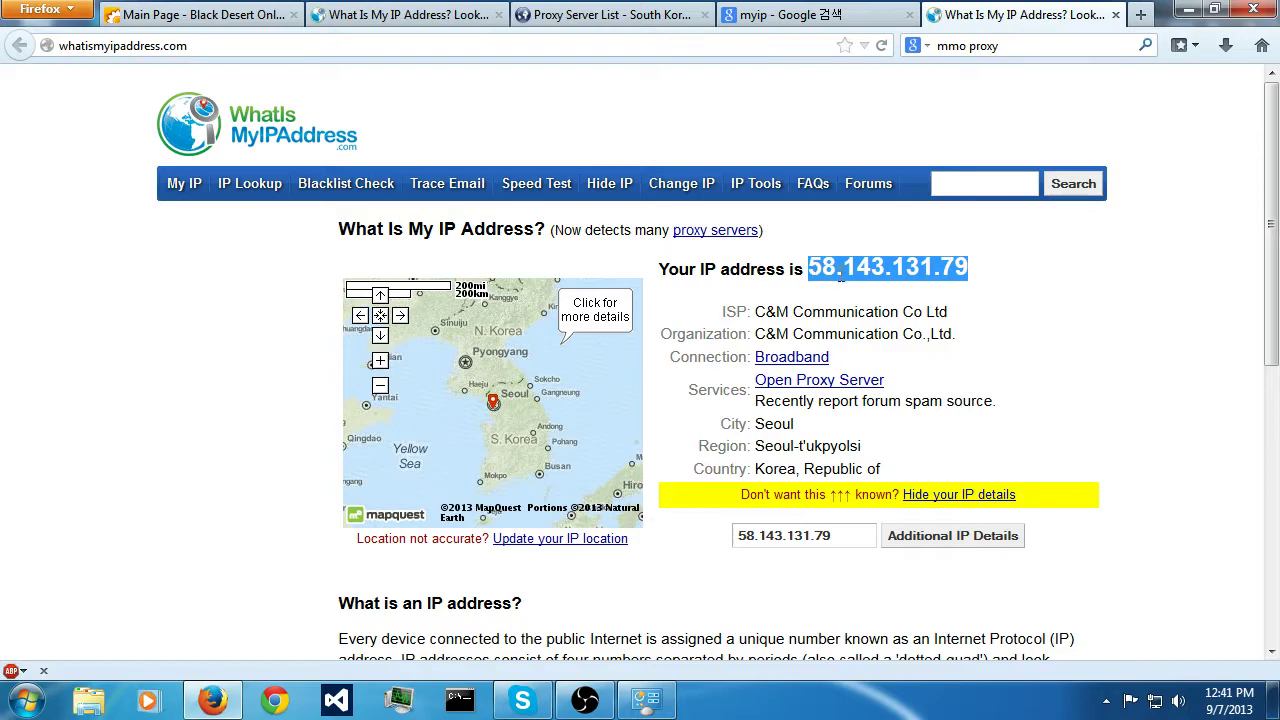
click(975, 288)
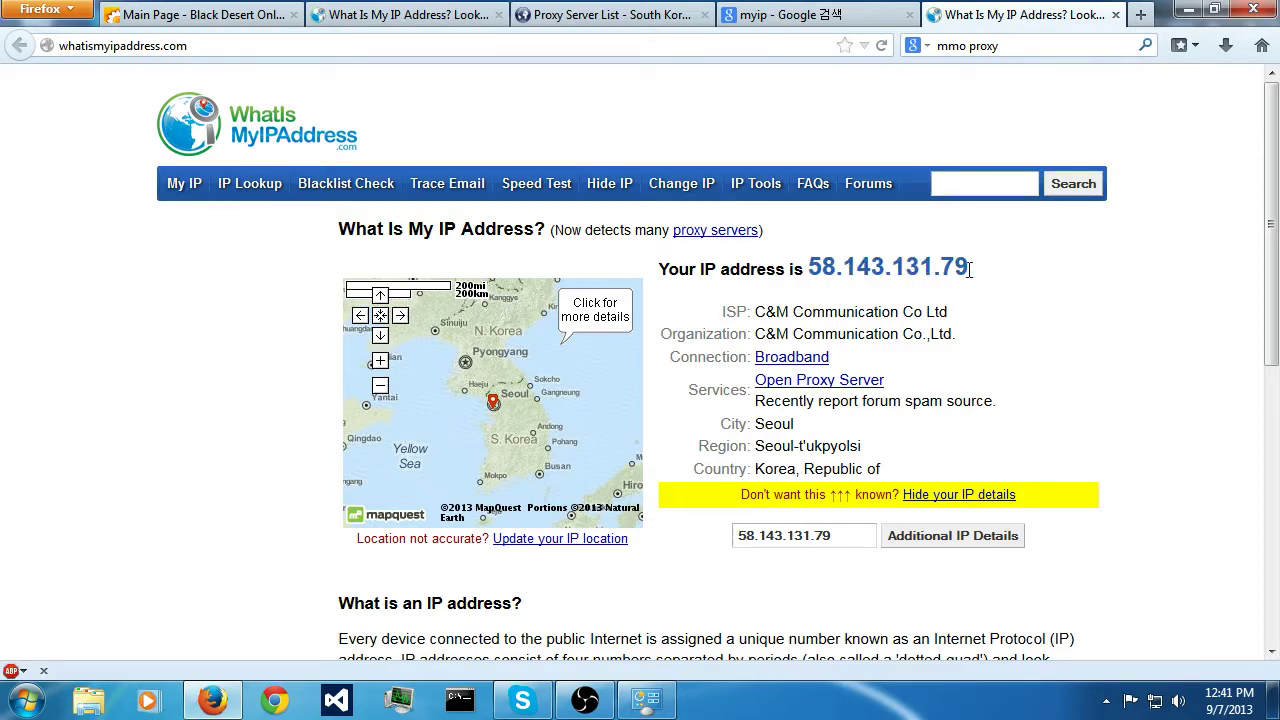
drag(970, 267, 806, 280)
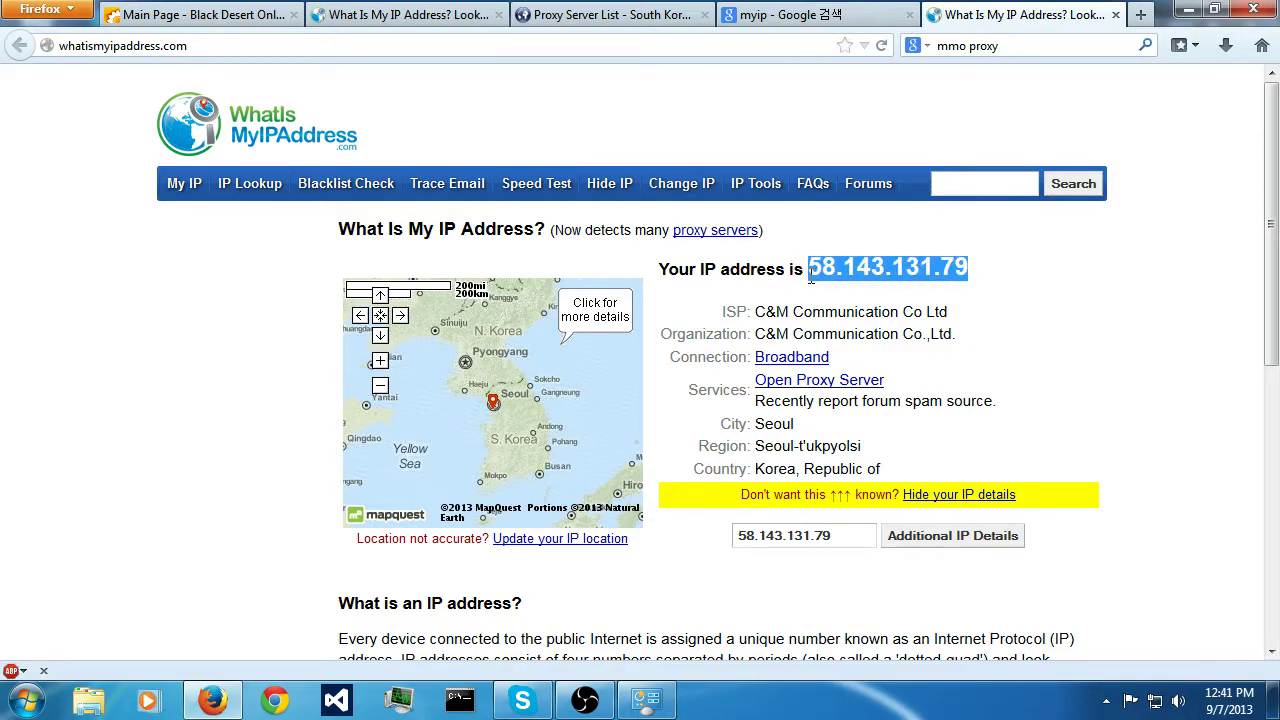
click(994, 284)
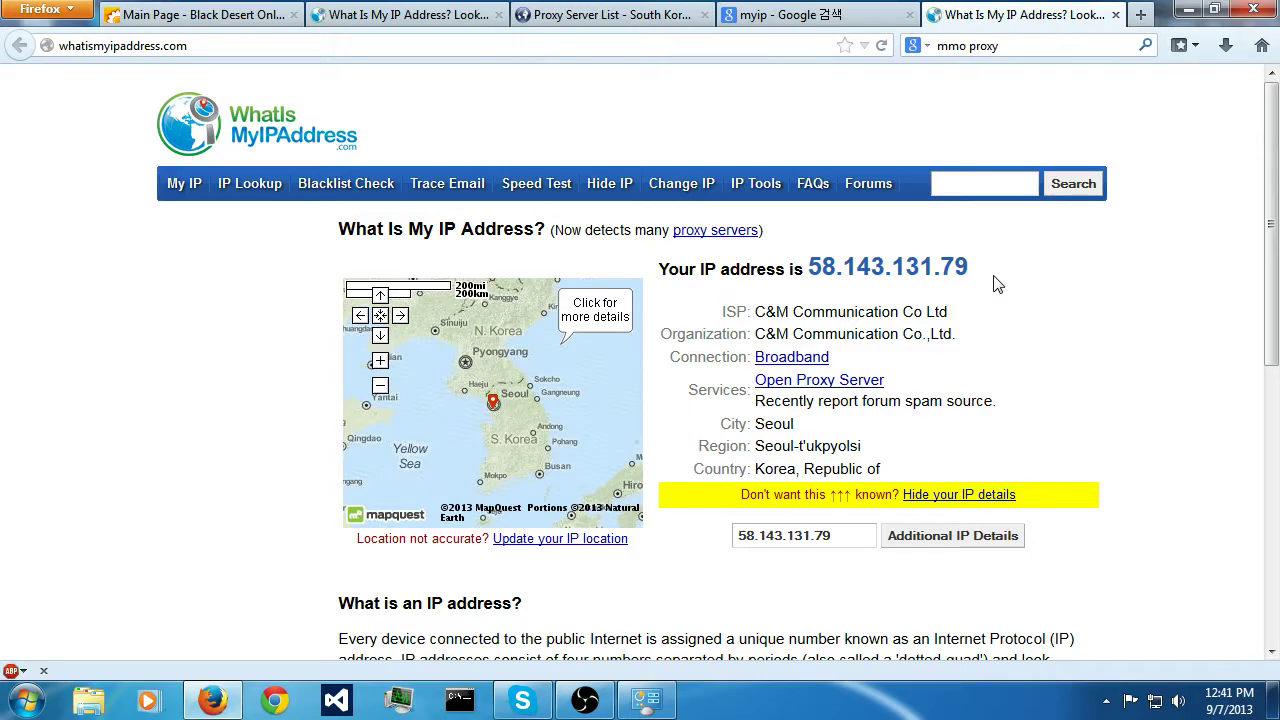
scroll(995, 285, down, 6)
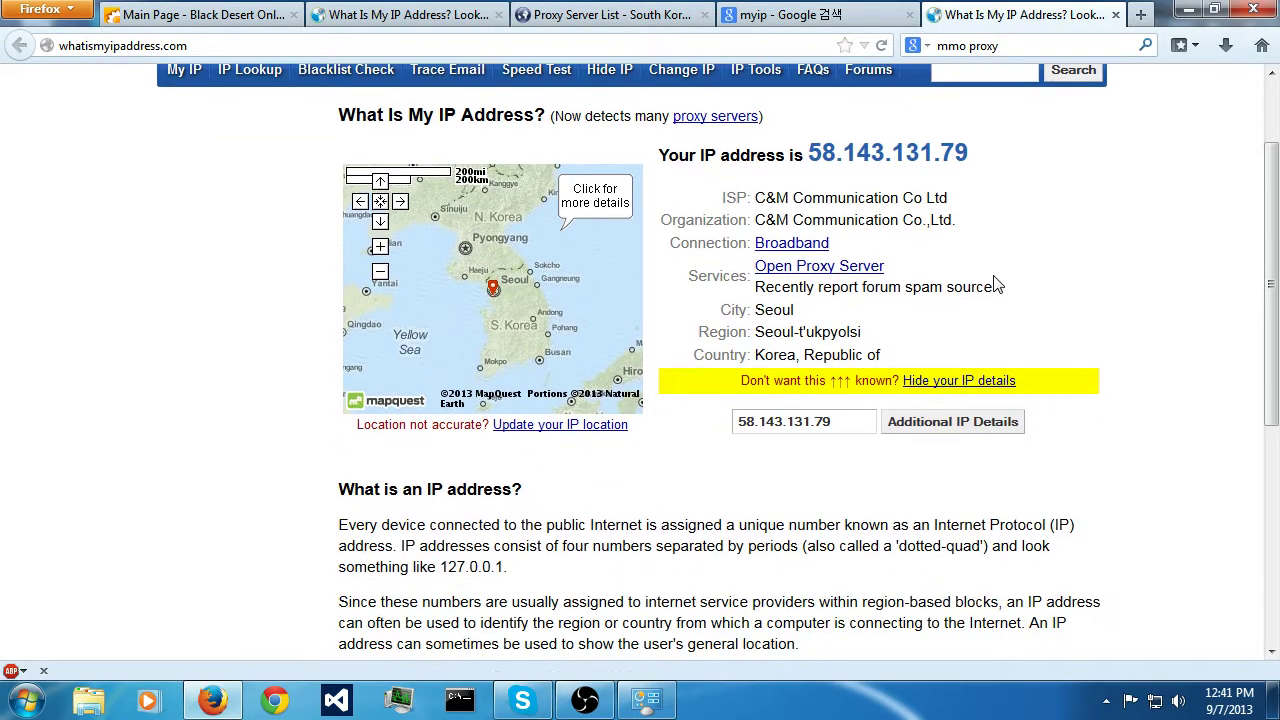
scroll(1020, 280, up, 4)
scroll(1071, 257, up, 2)
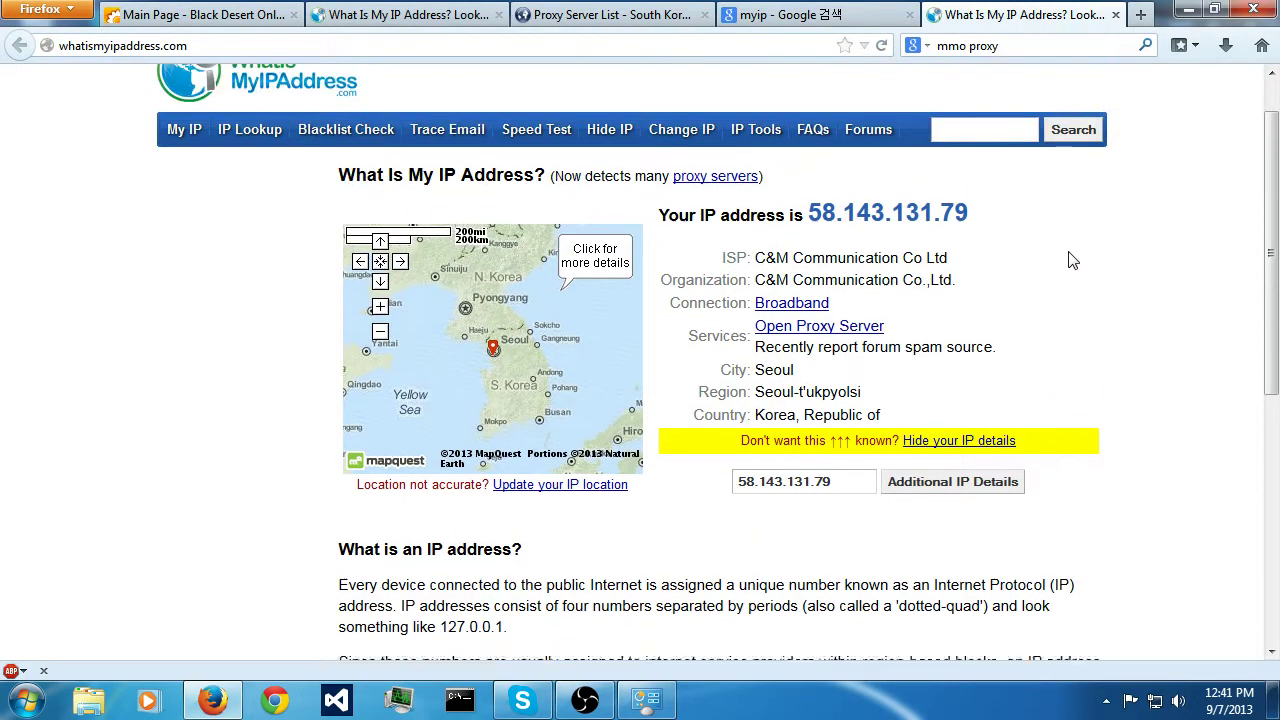
scroll(1076, 283, down, 2)
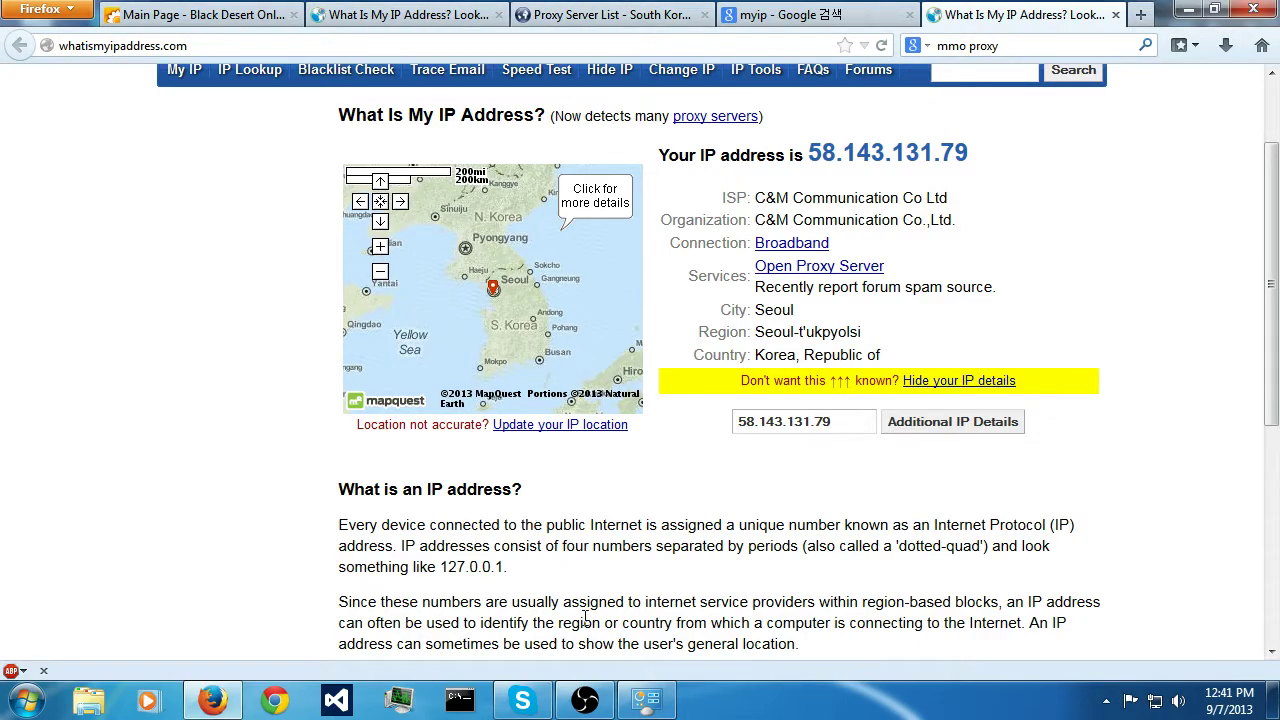
Step: Uncheck 'Use a proxy server for your LAN' in Internet Options and confirm both dialogs
click(646, 700)
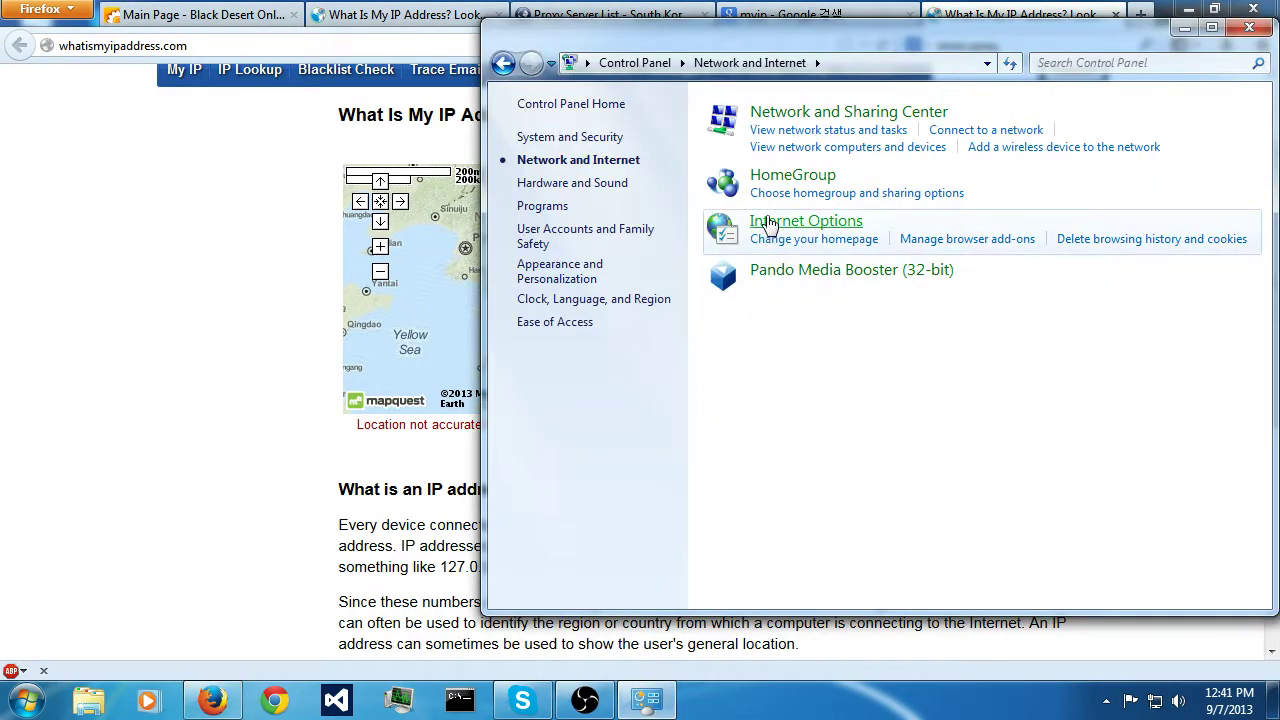
click(768, 222)
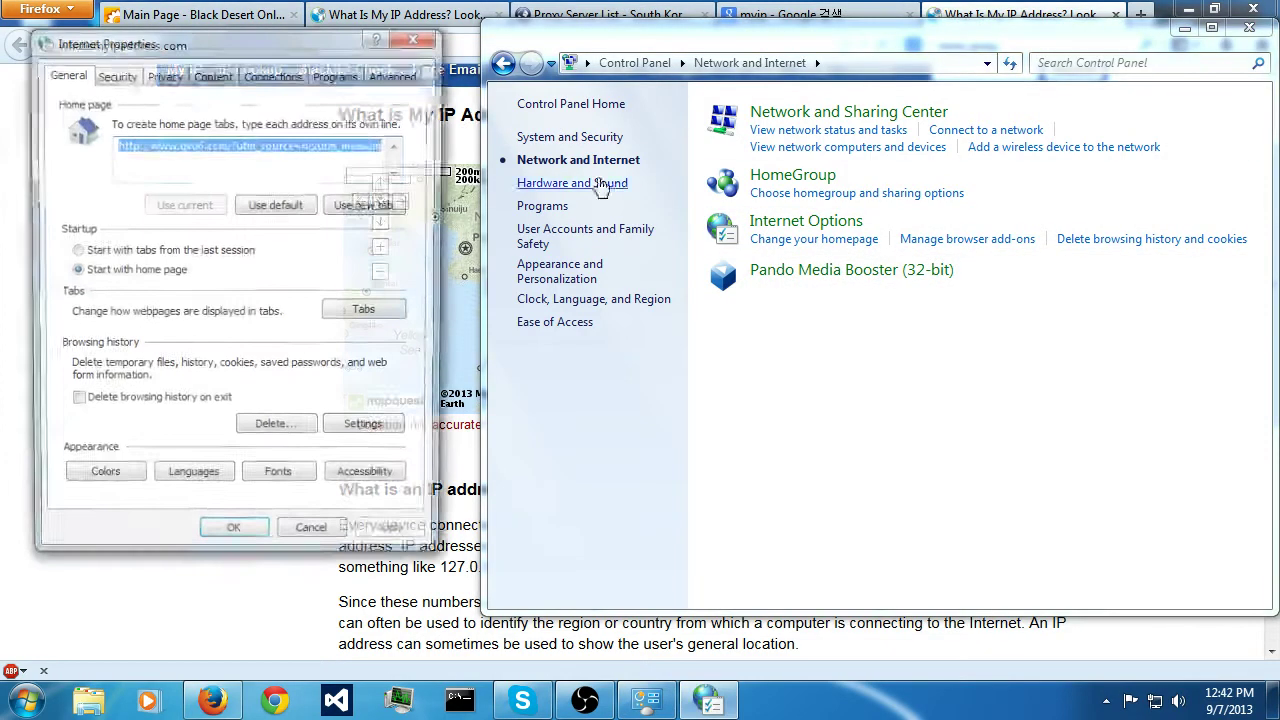
drag(257, 50, 1063, 72)
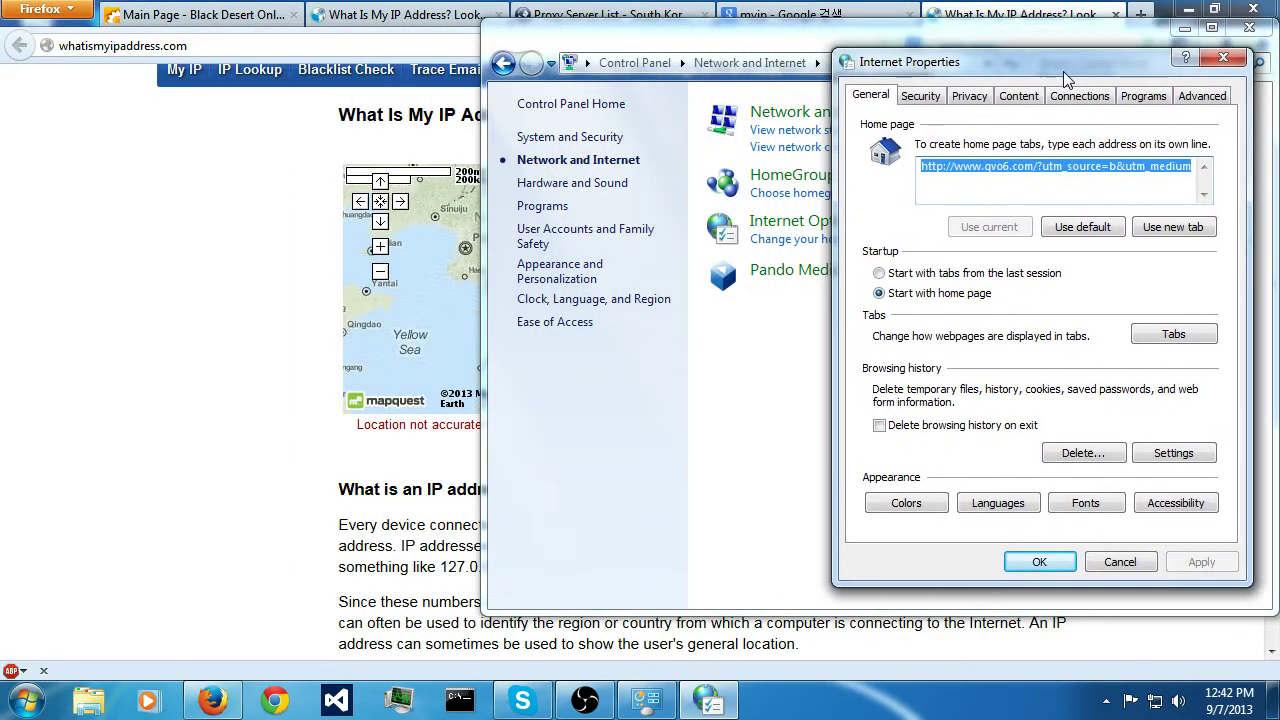
click(1074, 96)
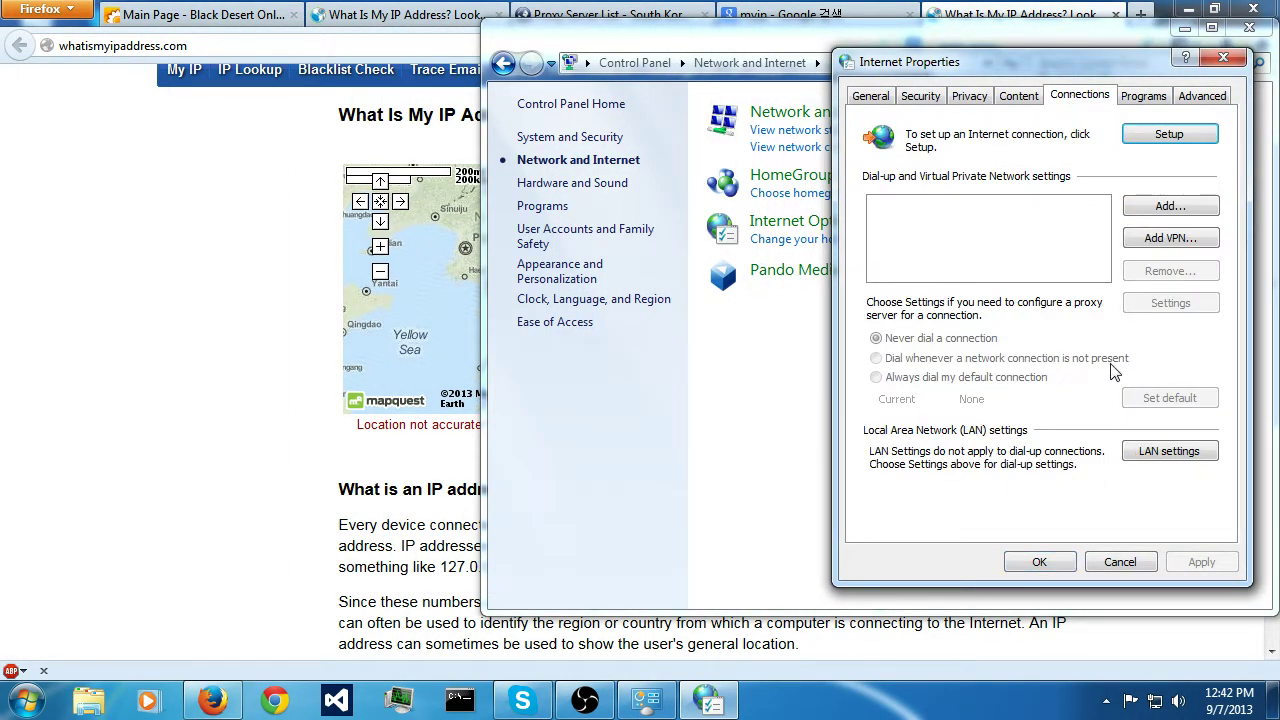
click(1143, 453)
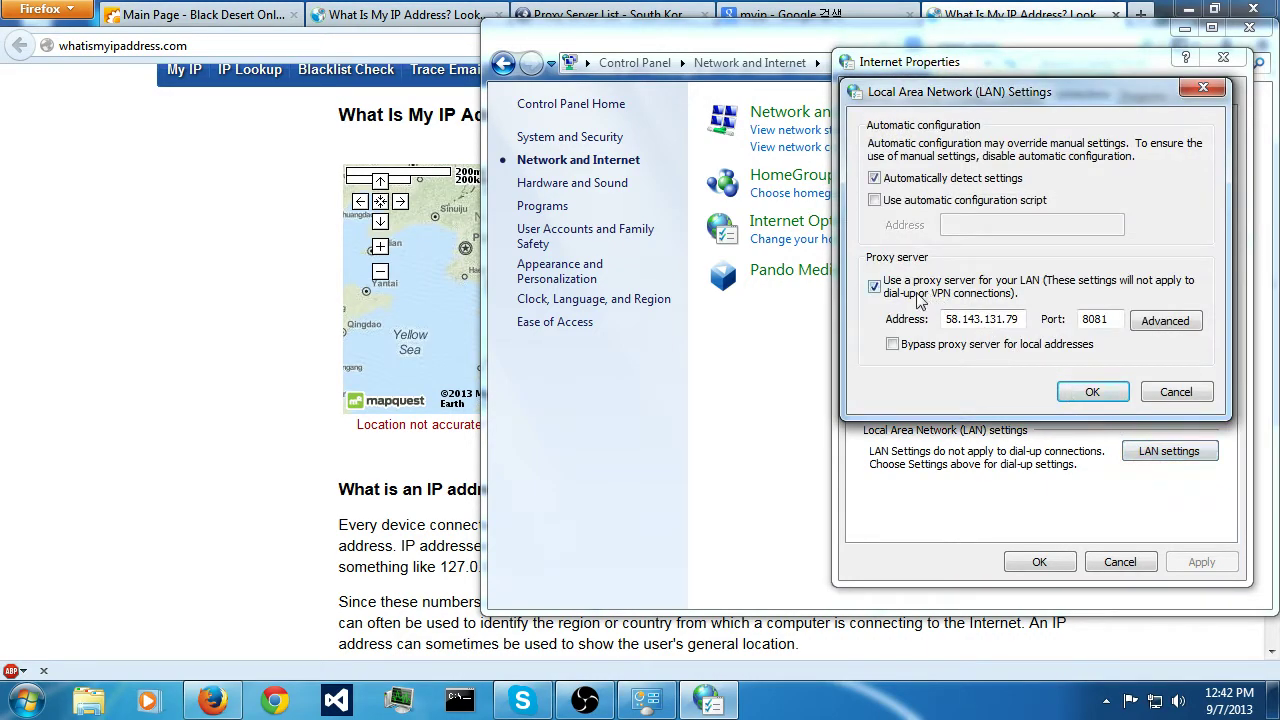
click(876, 287)
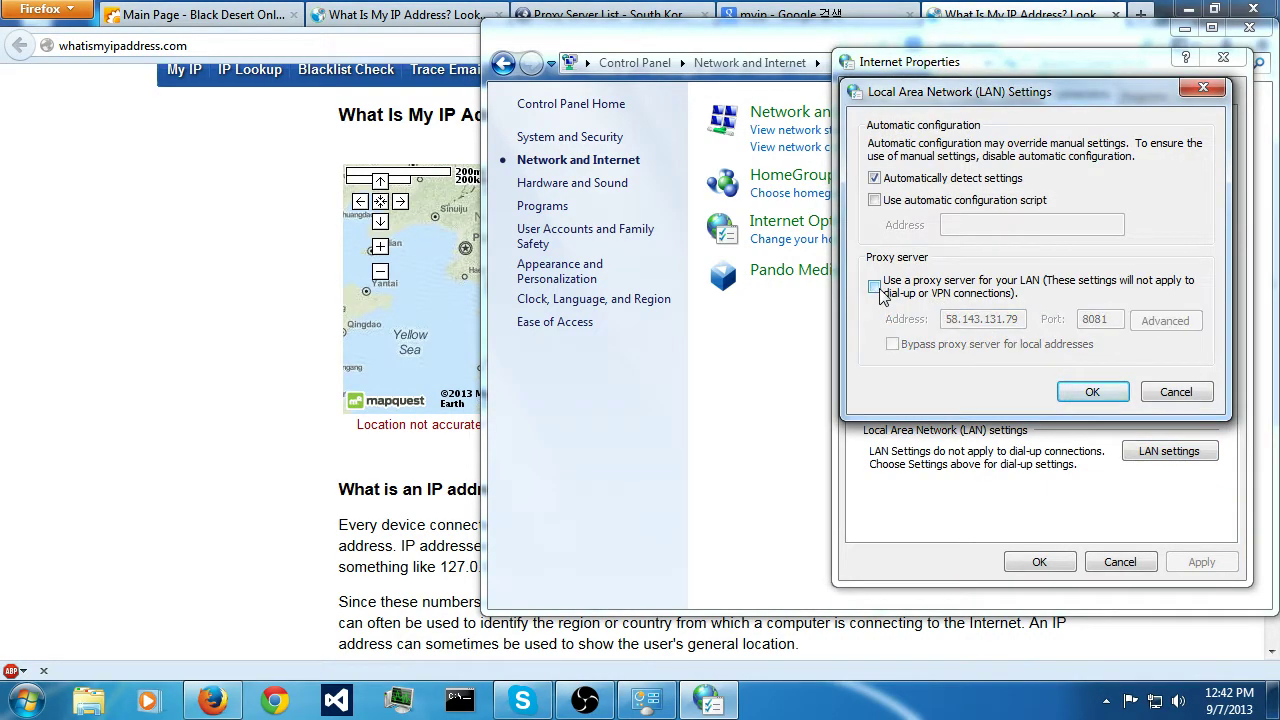
click(1066, 388)
click(1063, 565)
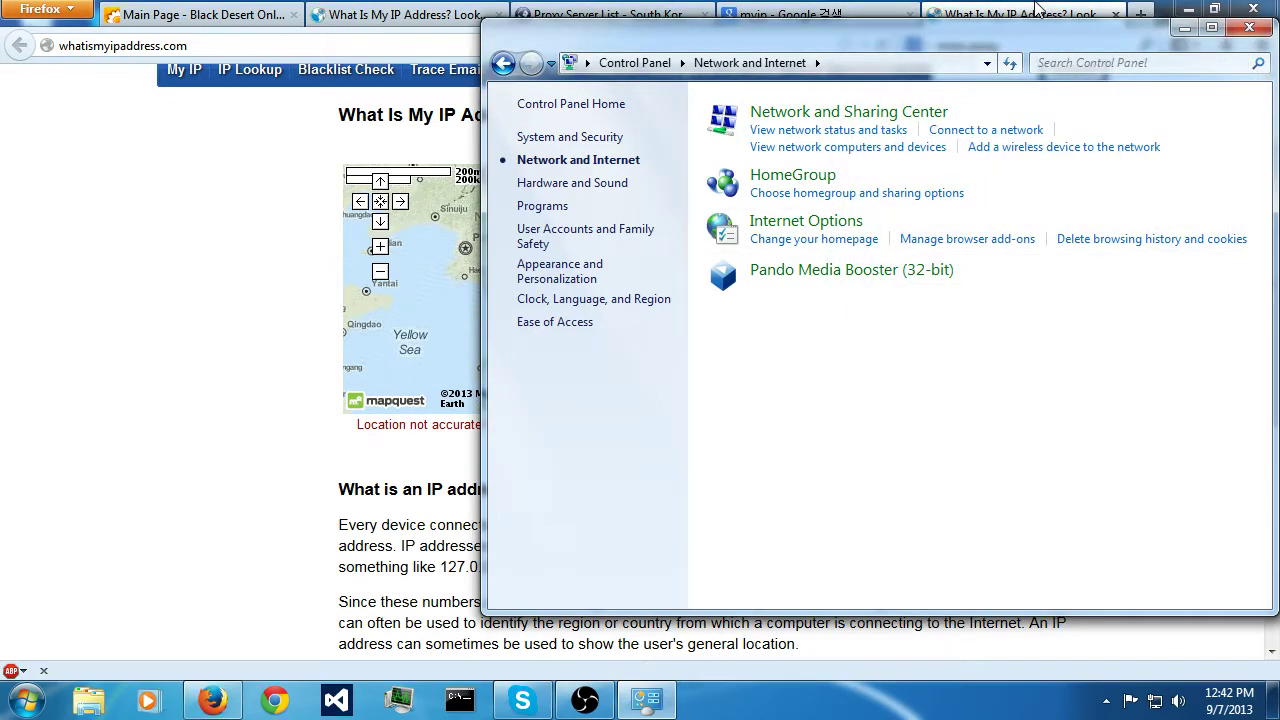
click(790, 14)
click(730, 46)
text(www.google.com/)
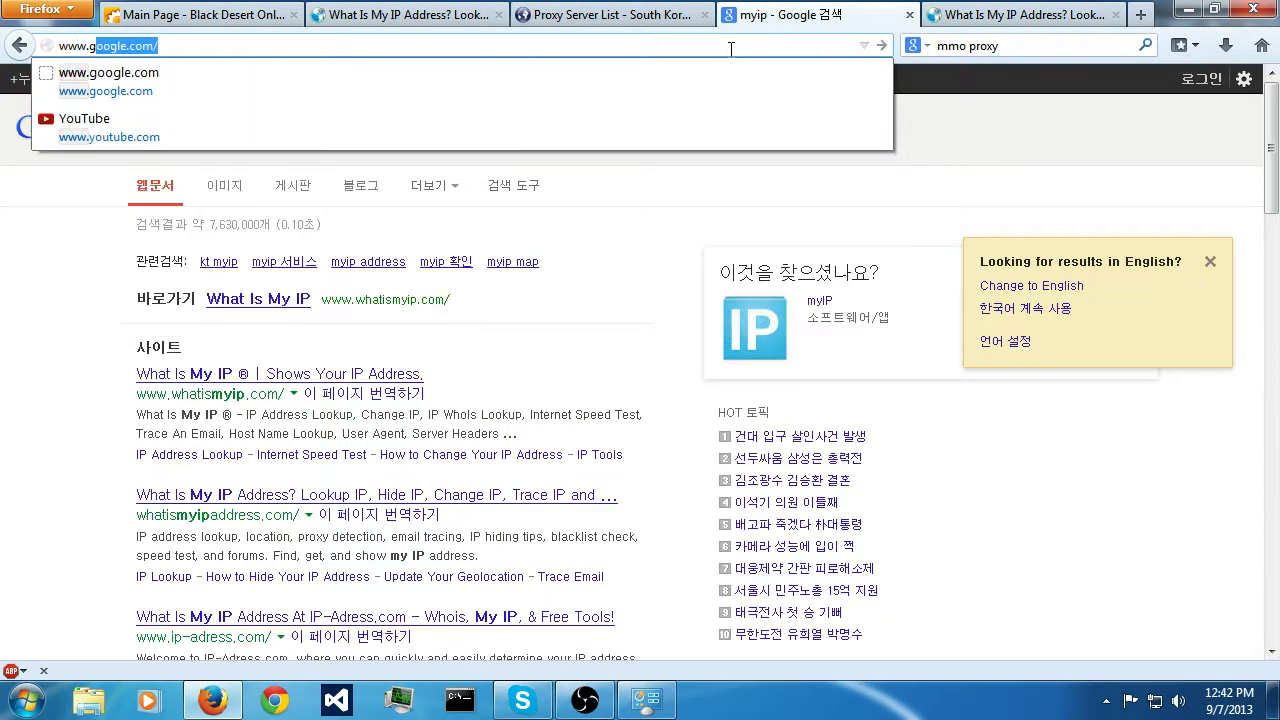
text(m)
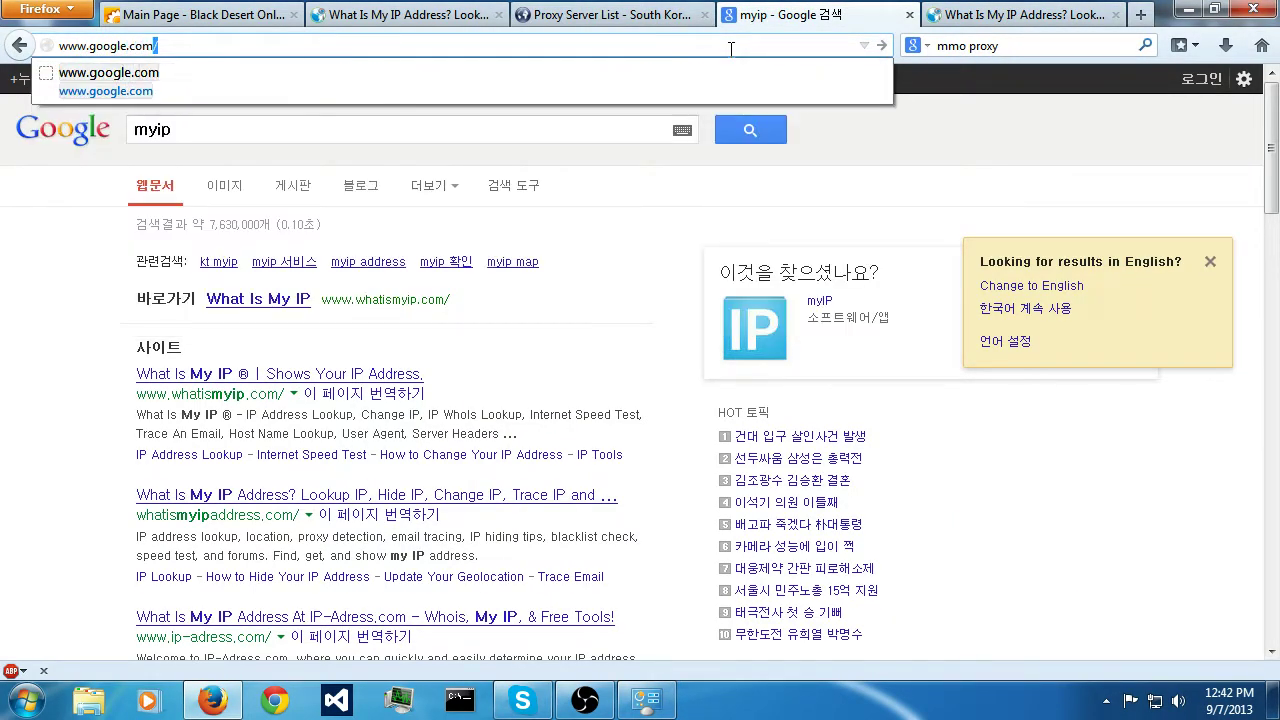
Step: Load google.com and confirm the logo now reads Google Nederland
key(Return)
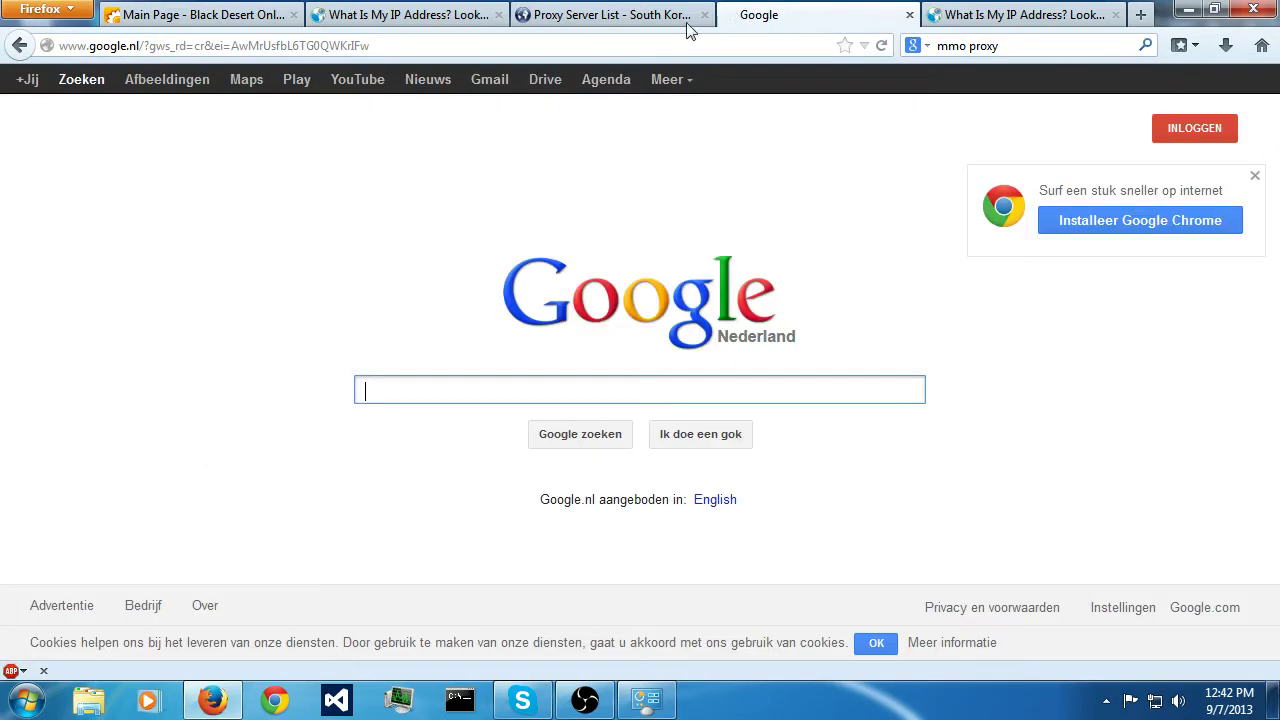
drag(791, 337, 718, 340)
click(806, 354)
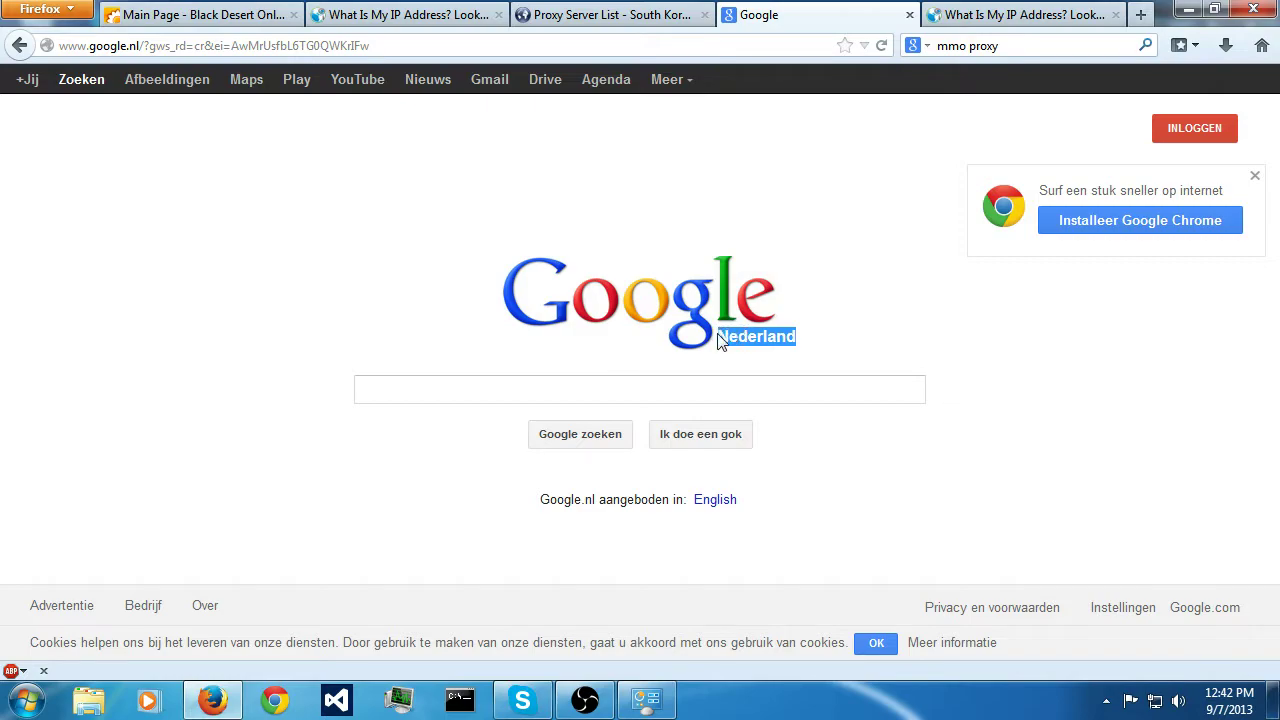
click(790, 347)
click(1084, 12)
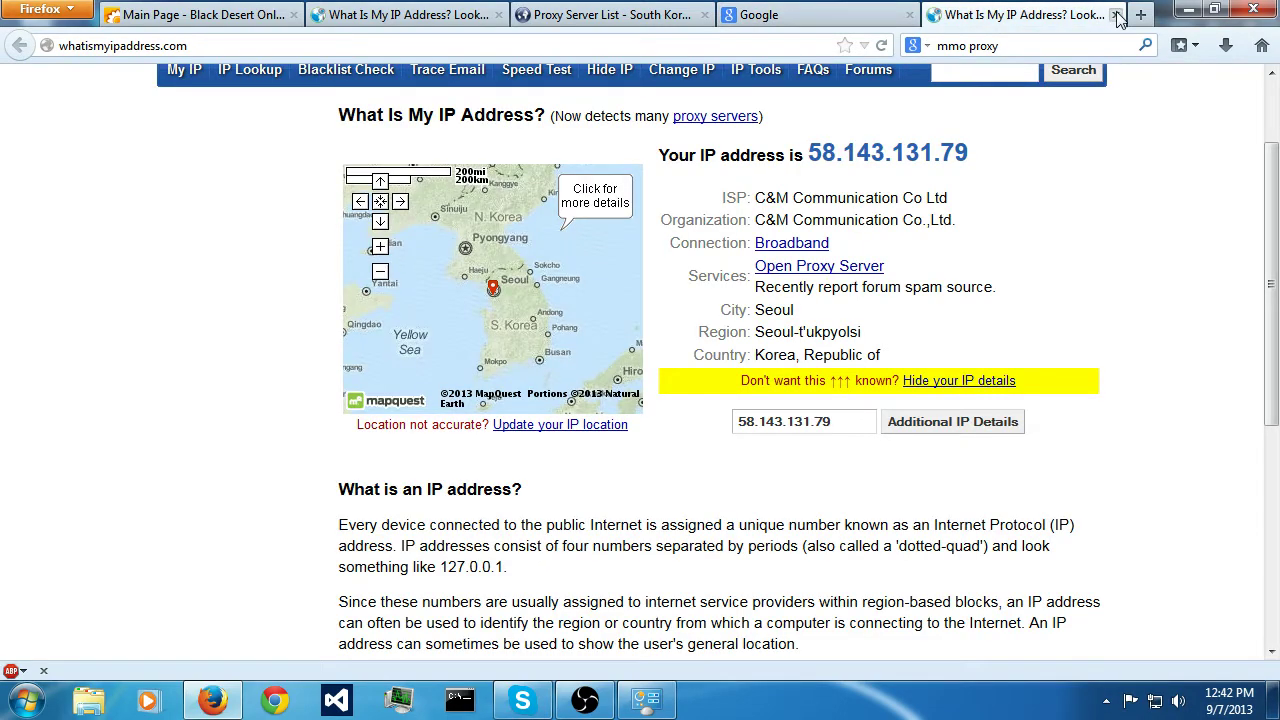
Step: Reload whatismyipaddress.com to confirm the Netherlands IP 24.132.152.31, then return to Google
click(880, 48)
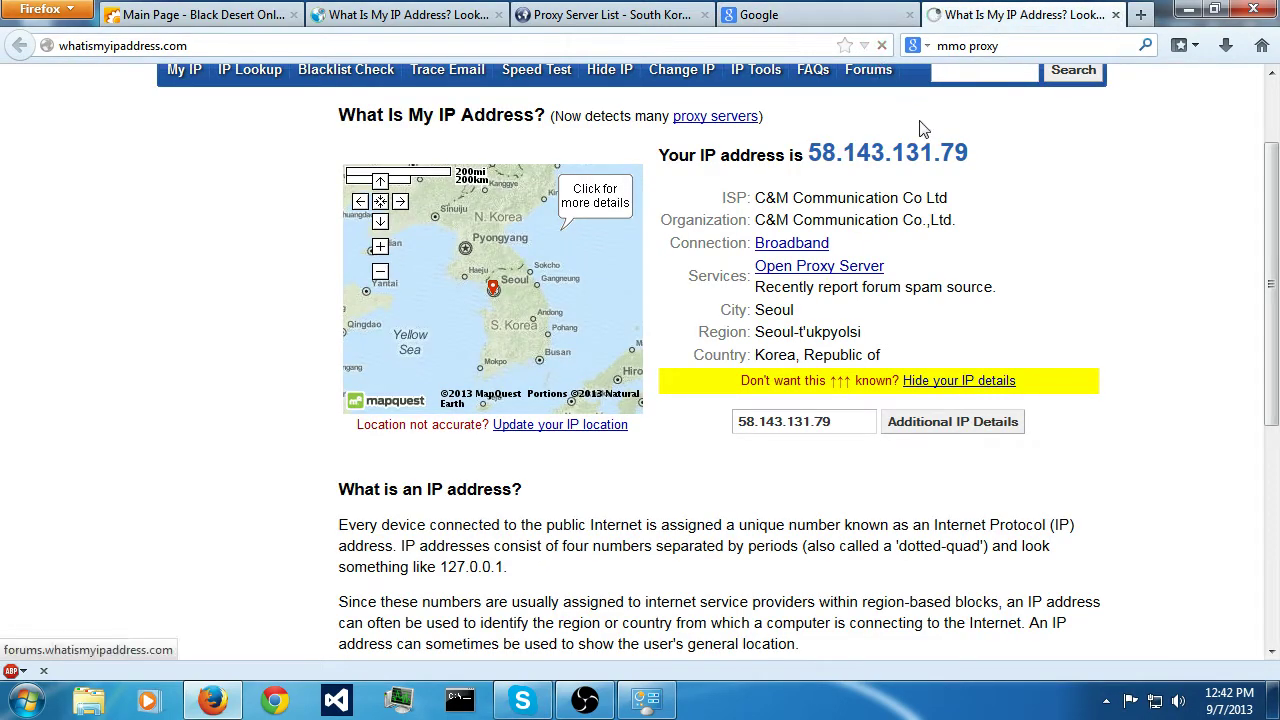
drag(808, 153, 986, 166)
click(1029, 200)
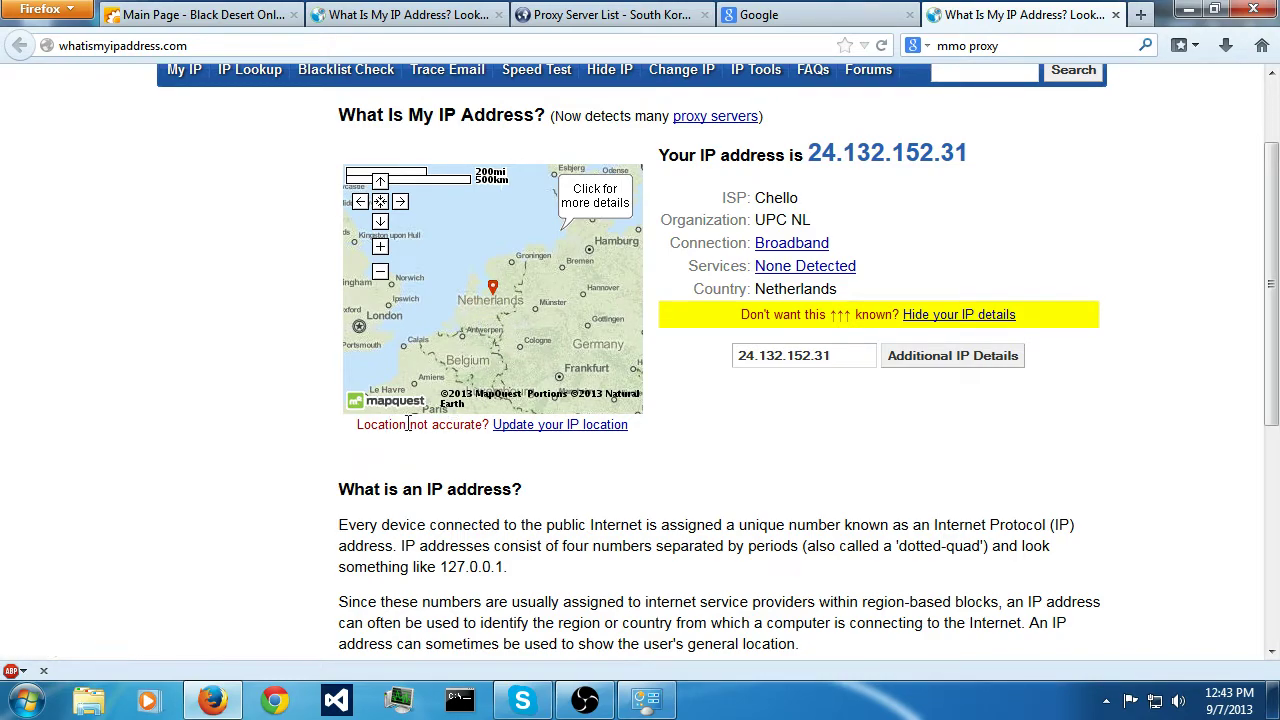
click(808, 20)
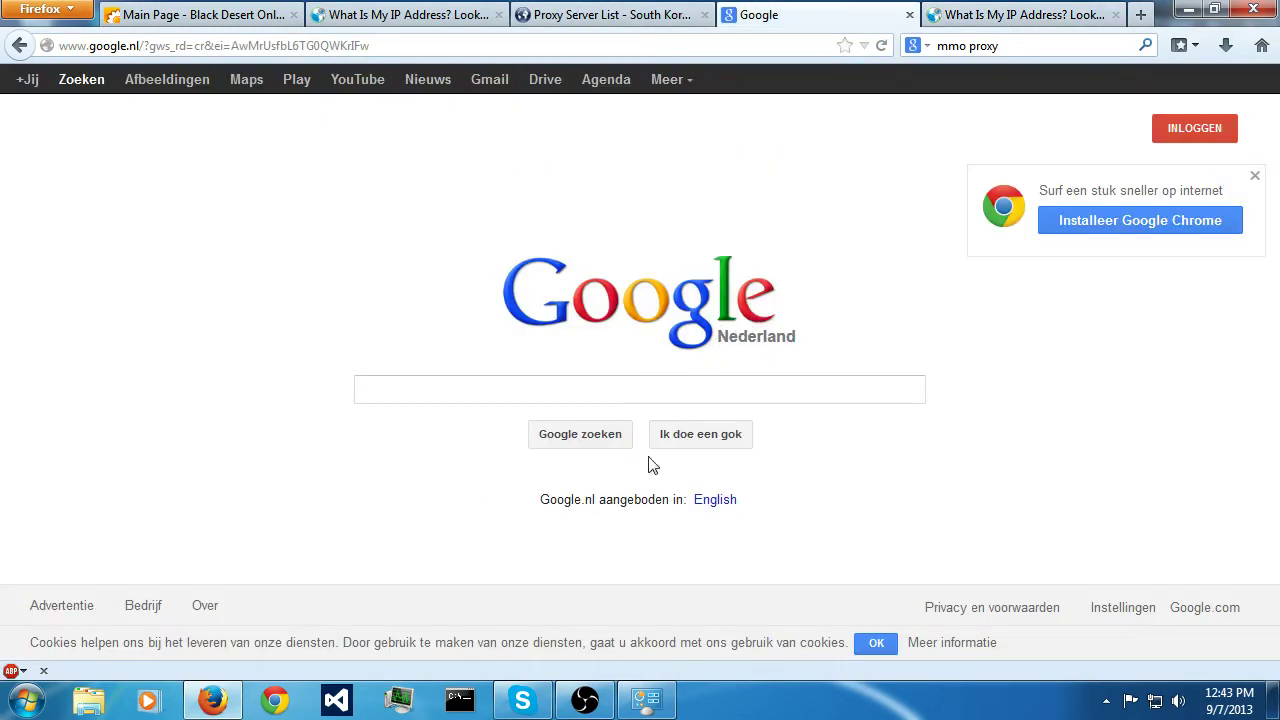
mouse_move(648, 706)
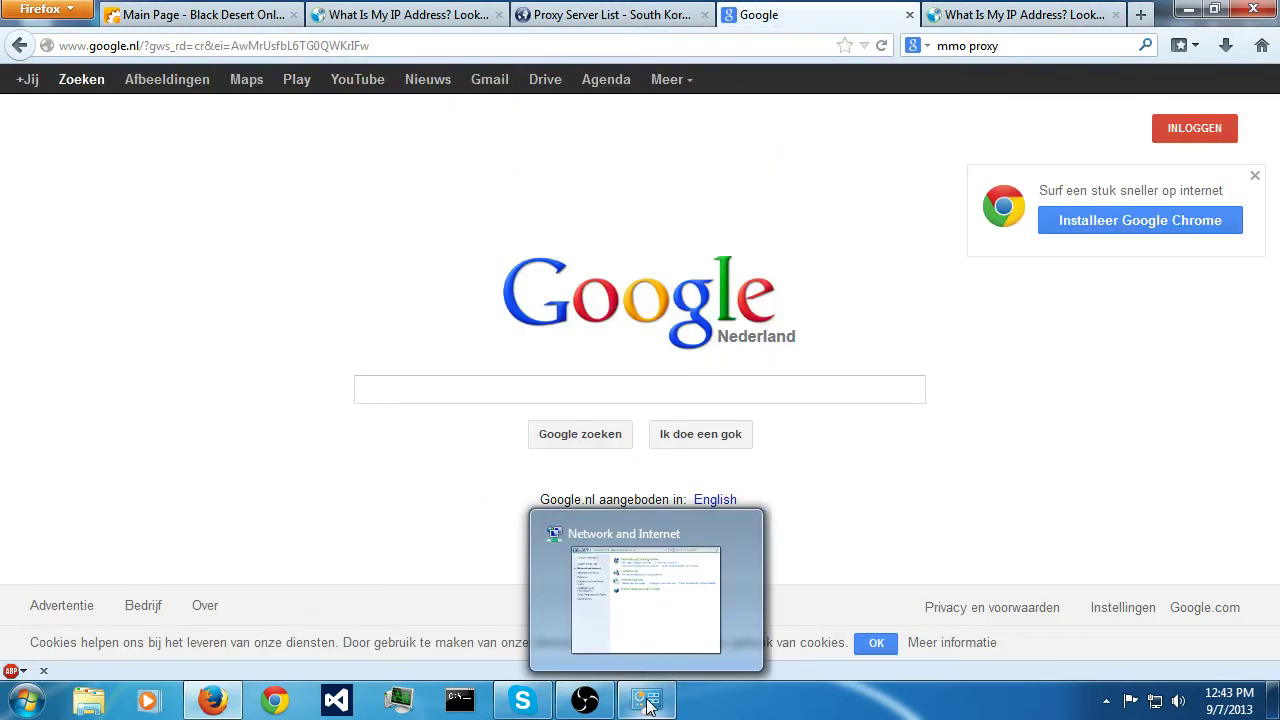
click(648, 706)
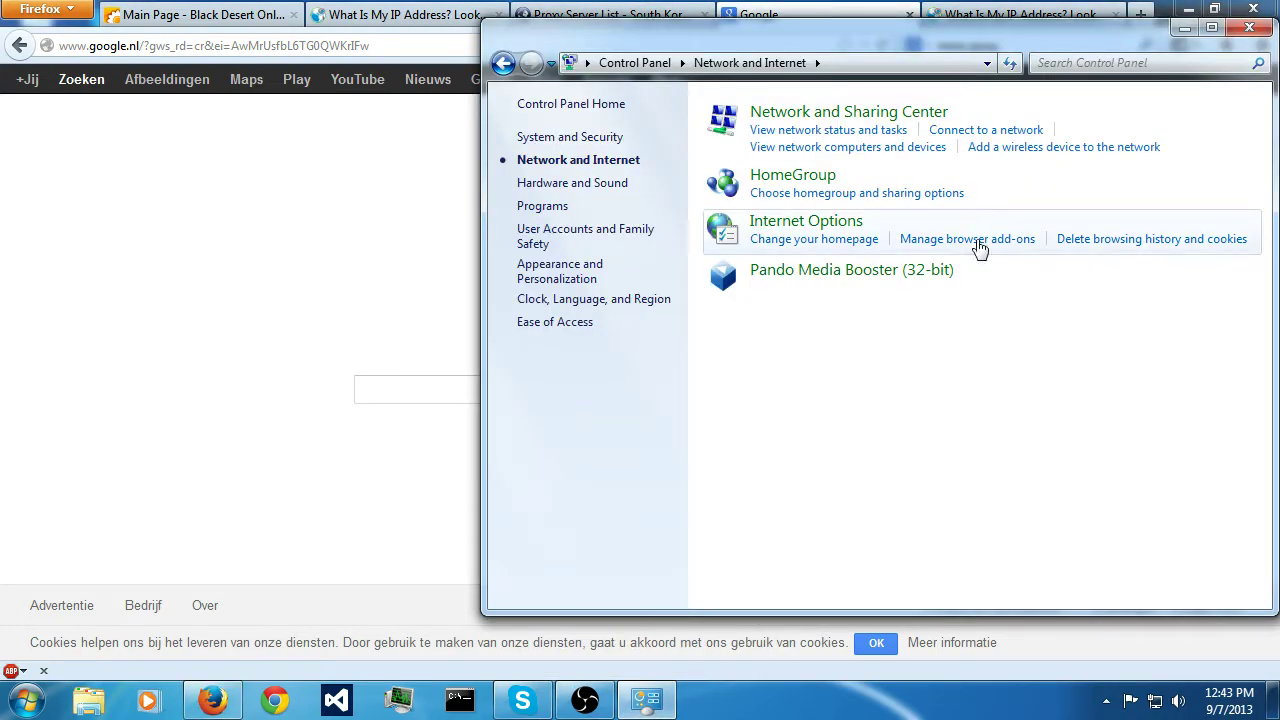
drag(1040, 37, 815, 91)
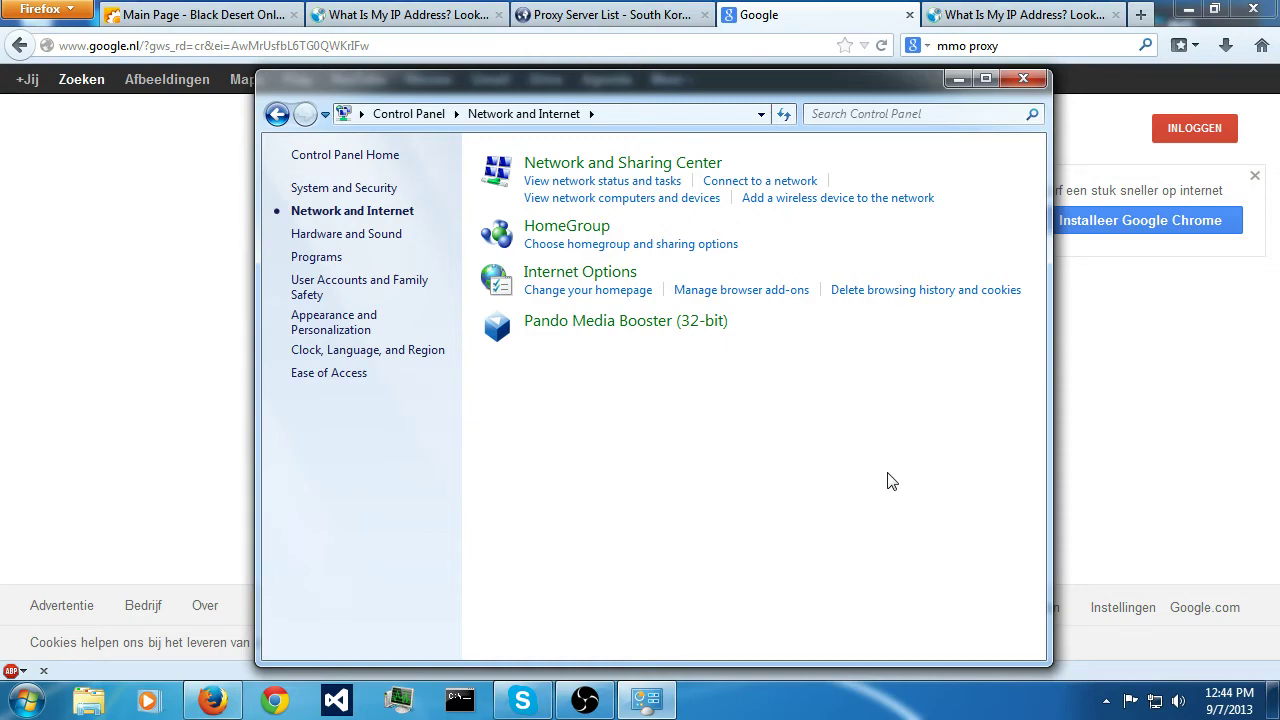
click(1108, 474)
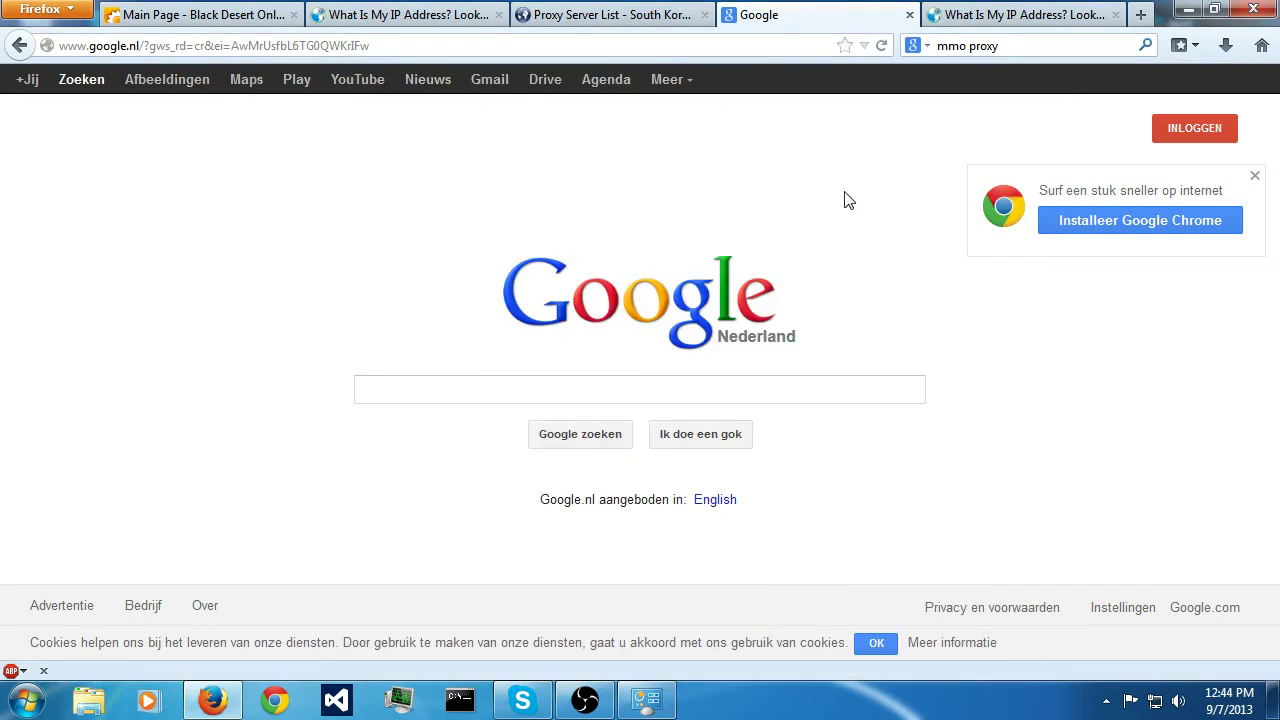